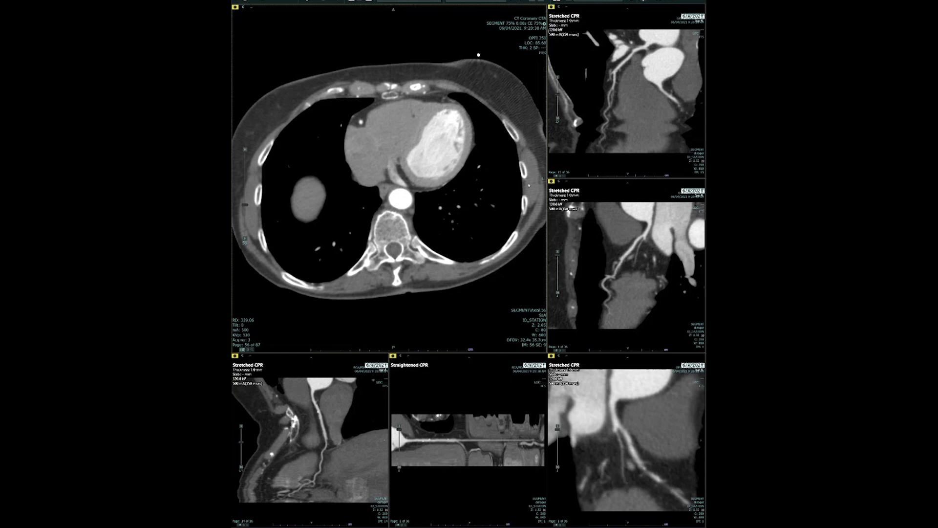
# Page the axial slices up to image 1, then back down to about image 44 of 87.
pyautogui.scroll(18, 502, 175)
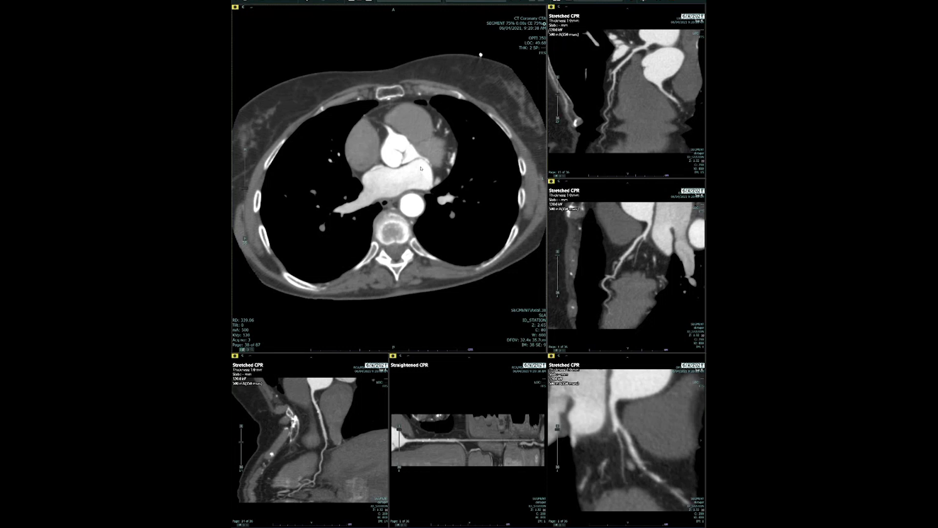
pyautogui.scroll(20, 420, 176)
pyautogui.scroll(5, 424, 162)
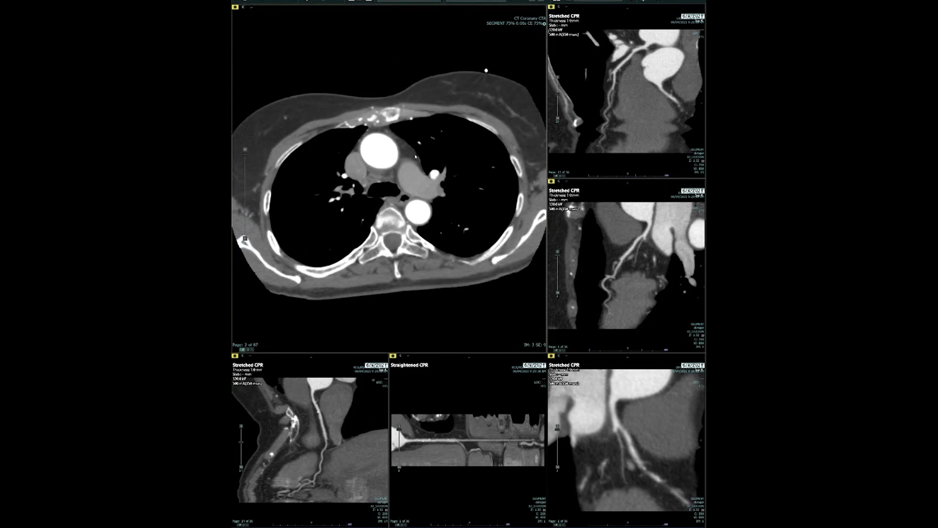
pyautogui.scroll(8, 416, 156)
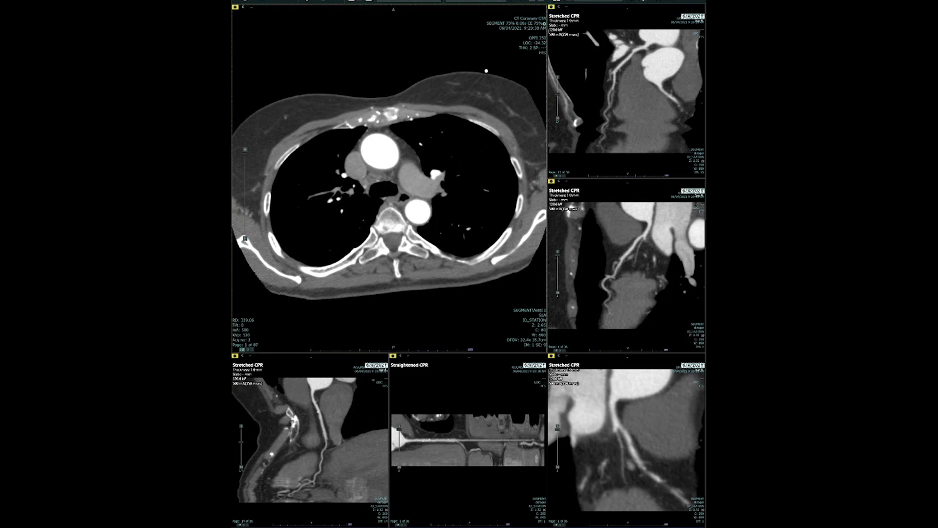
pyautogui.scroll(-20, 410, 118)
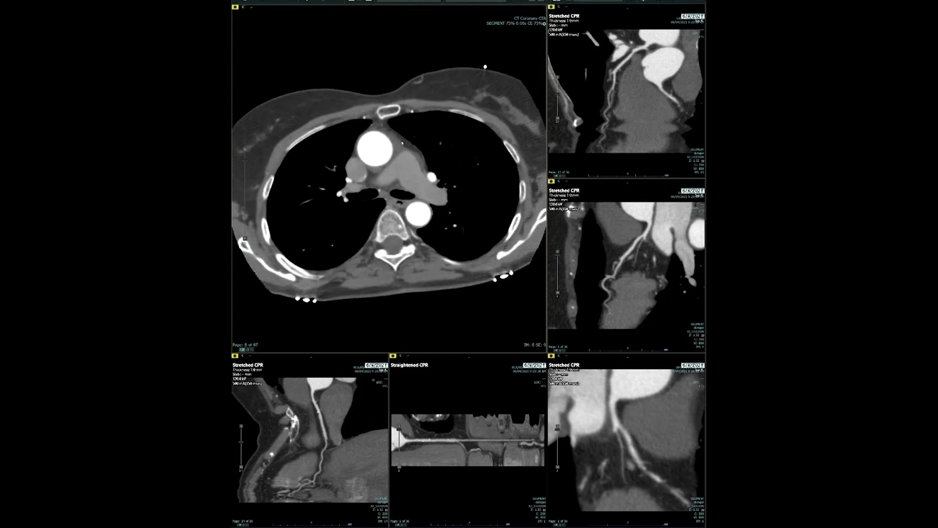
pyautogui.scroll(-15, 401, 144)
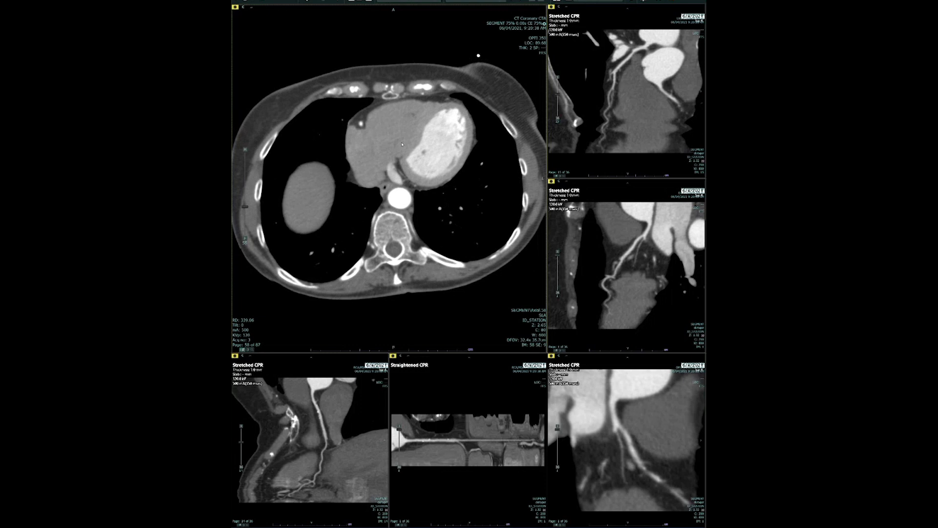
pyautogui.scroll(-2, 399, 144)
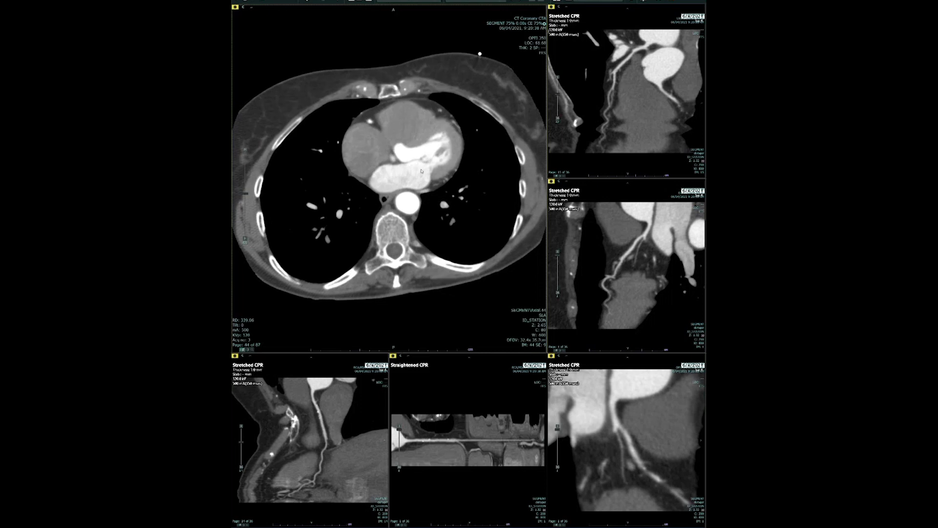
# Page back and forth through the axial slices between the great vessels and the heart.
pyautogui.scroll(-8, 445, 169)
pyautogui.scroll(8, 363, 142)
pyautogui.scroll(1, 400, 145)
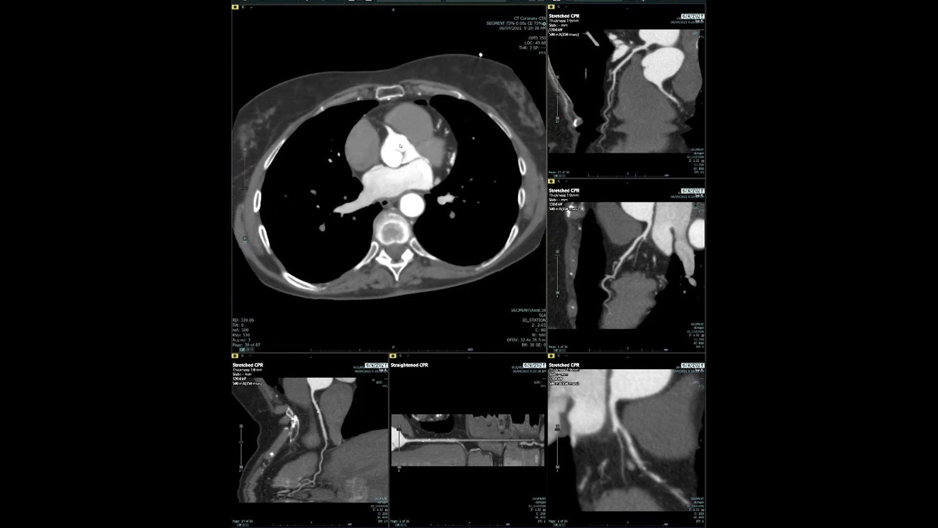
pyautogui.scroll(5, 401, 149)
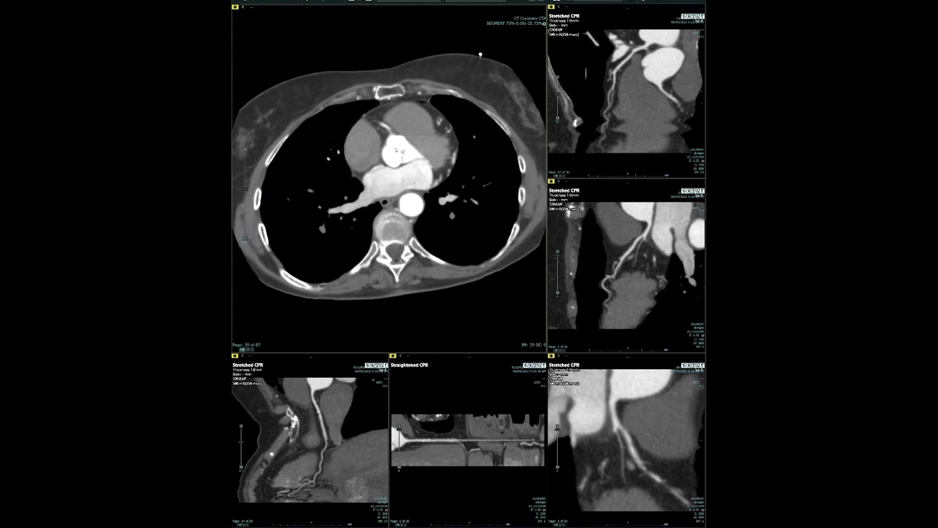
pyautogui.scroll(-2, 396, 151)
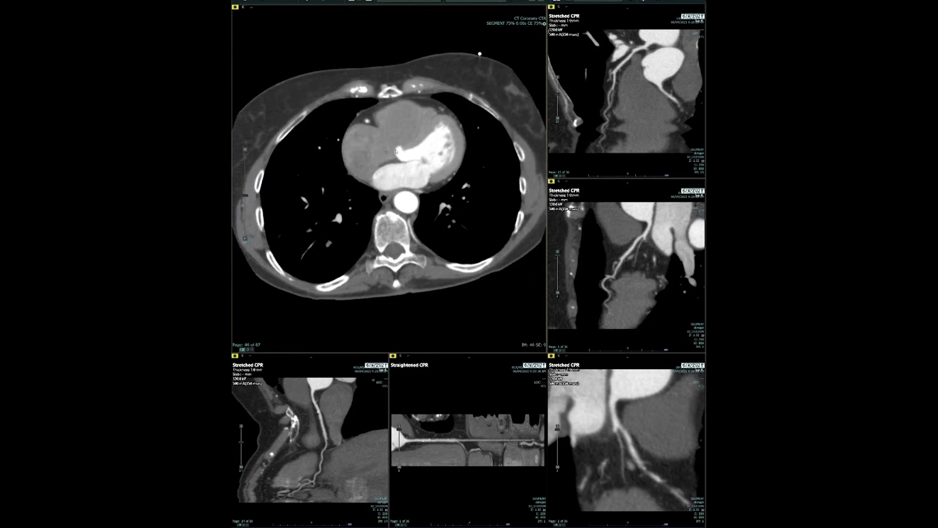
pyautogui.scroll(4, 398, 152)
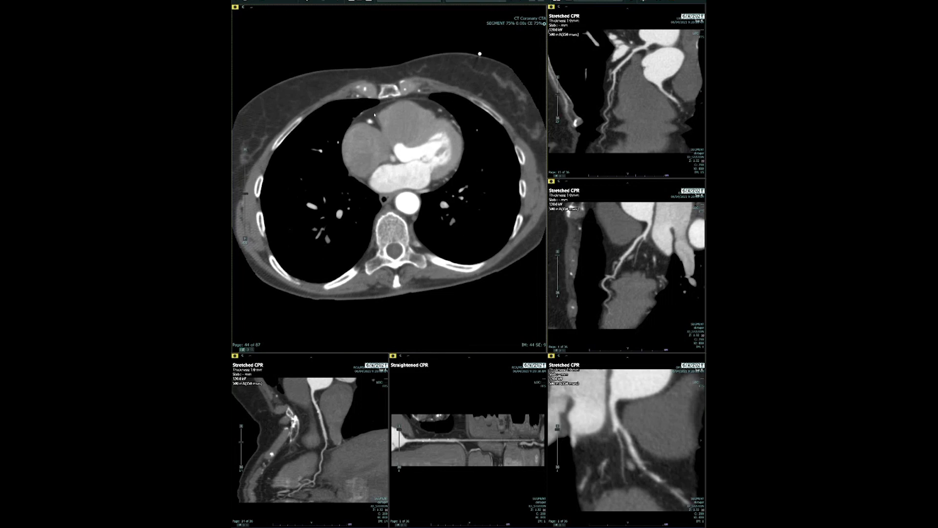
pyautogui.scroll(4, 382, 137)
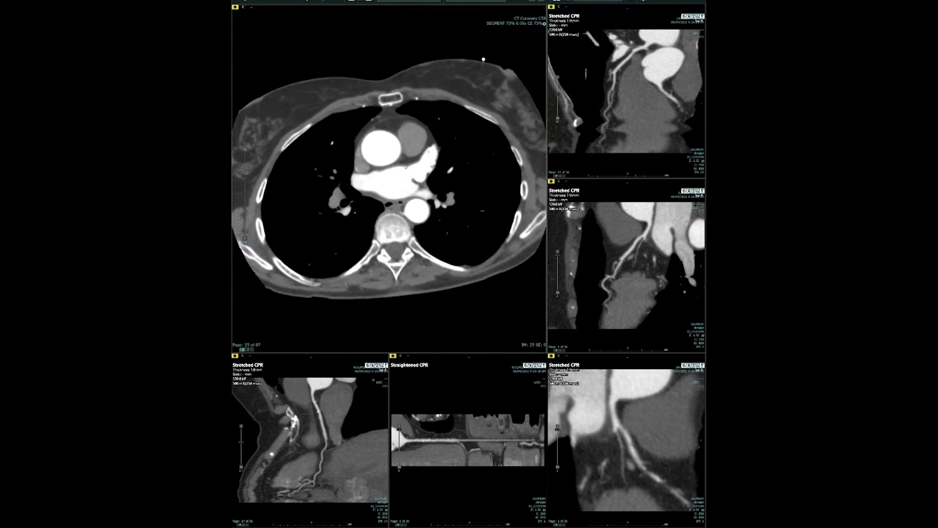
pyautogui.scroll(-1, 375, 140)
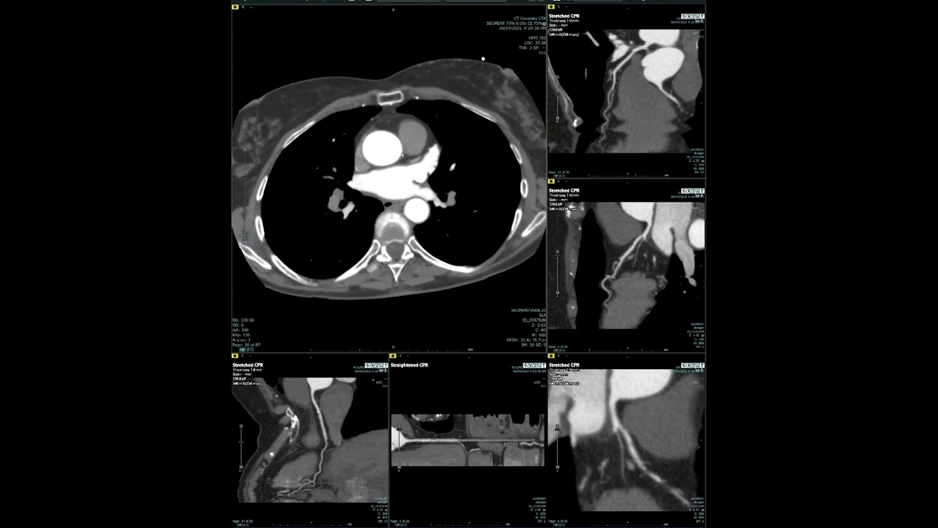
pyautogui.scroll(-2, 391, 157)
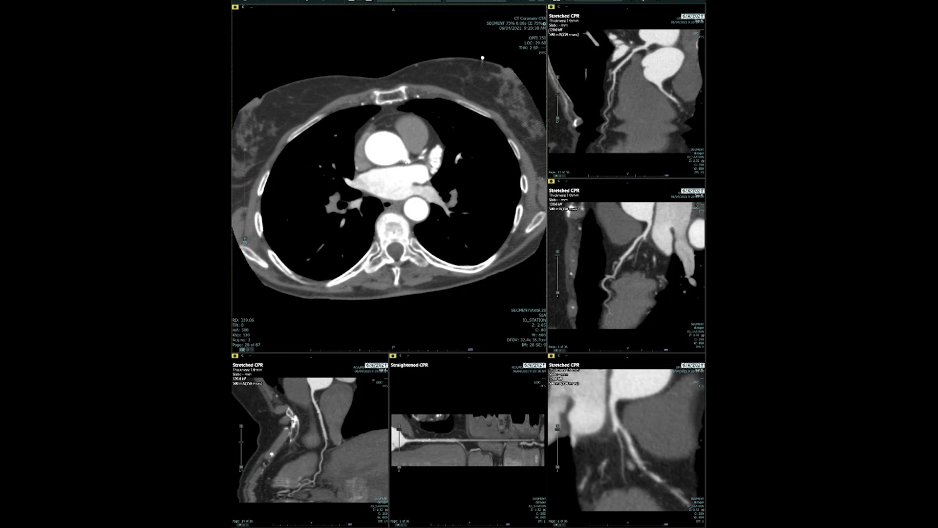
pyautogui.scroll(2, 412, 167)
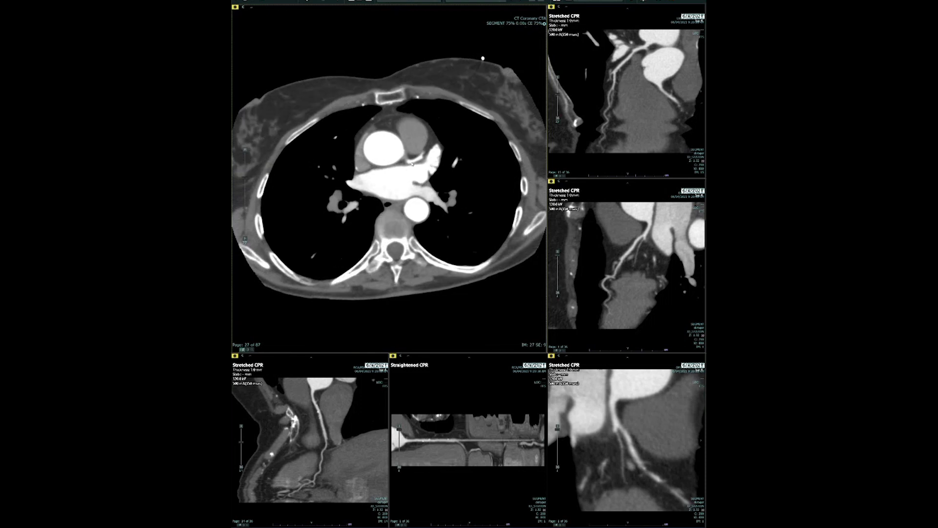
pyautogui.scroll(-3, 482, 57)
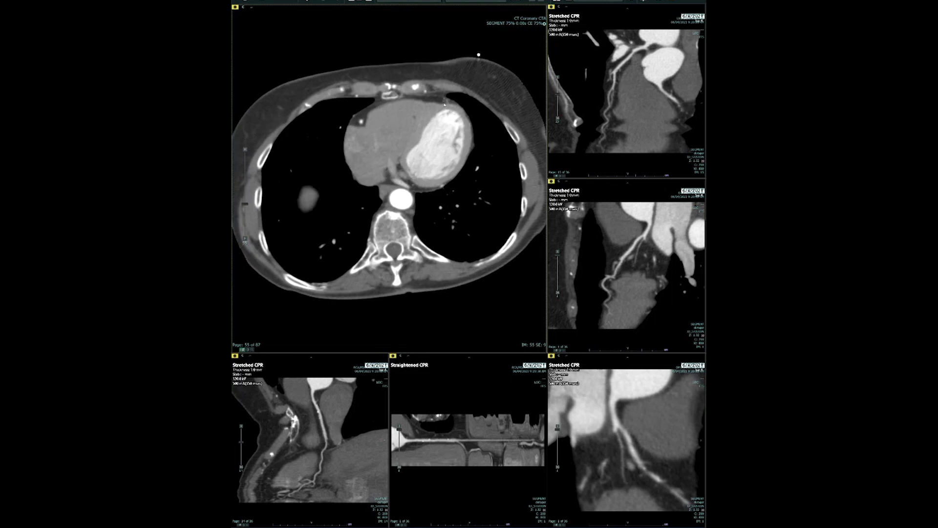
pyautogui.scroll(12, 436, 122)
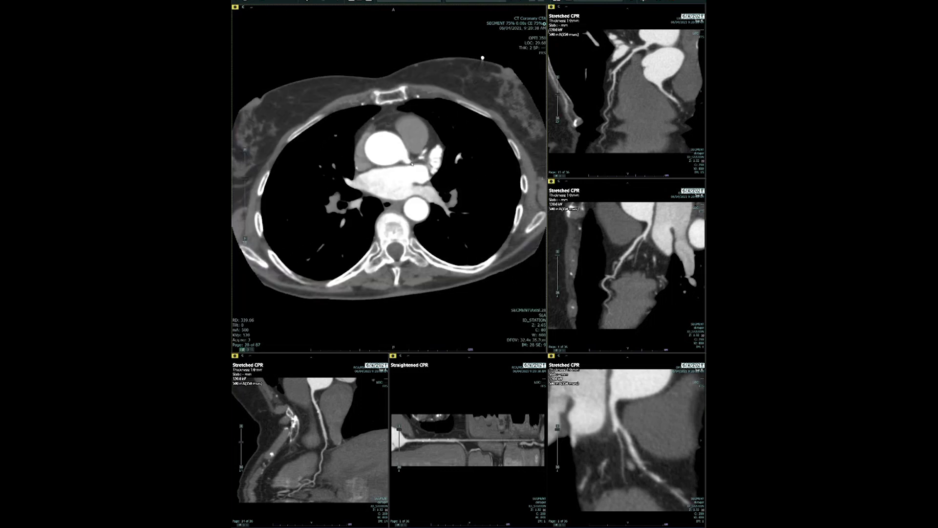
pyautogui.scroll(-2, 433, 170)
pyautogui.scroll(4, 444, 182)
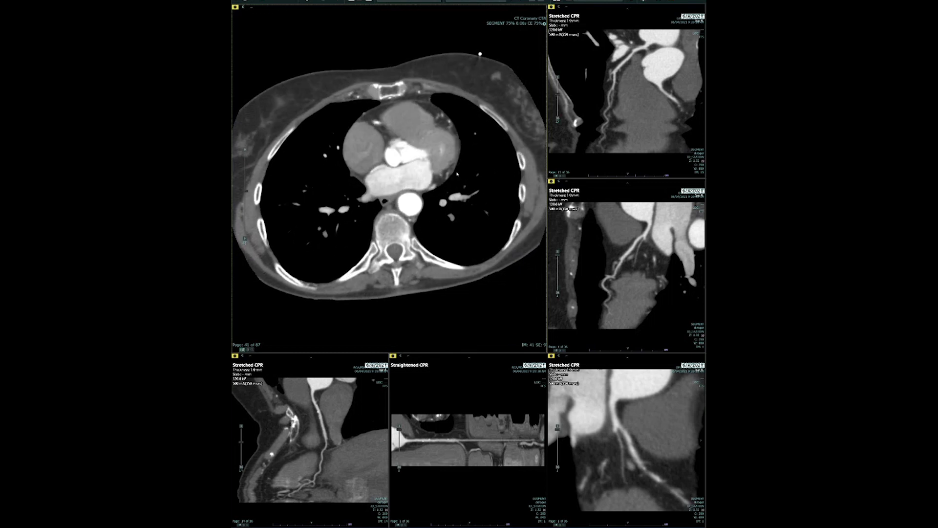
pyautogui.scroll(-1, 458, 172)
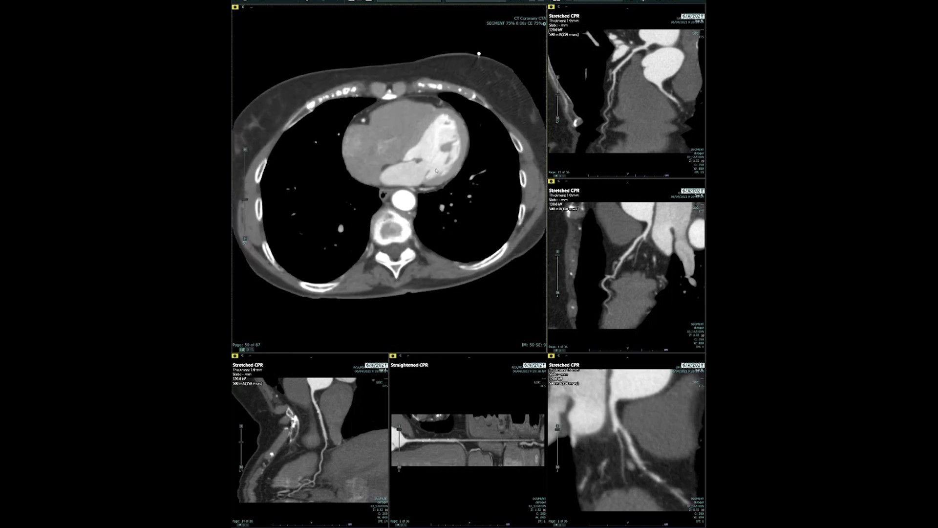
pyautogui.scroll(2, 405, 141)
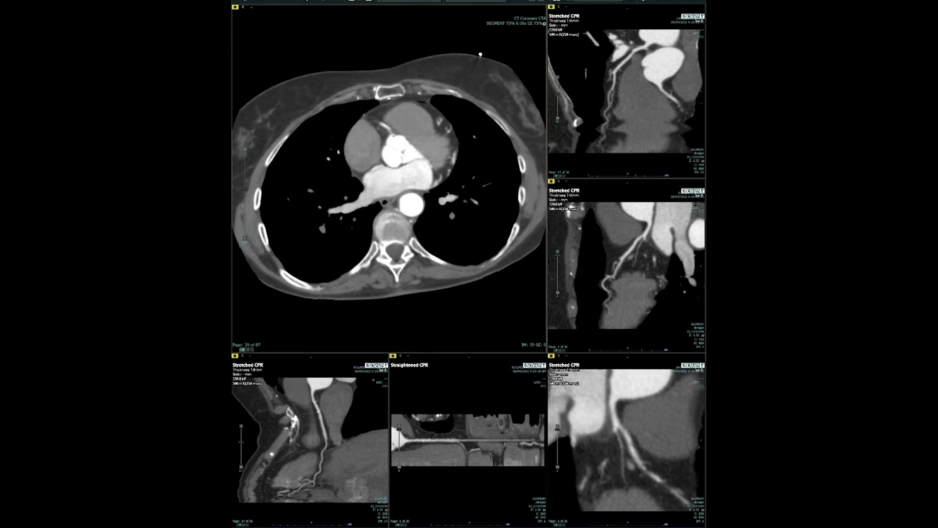
pyautogui.scroll(-1, 392, 135)
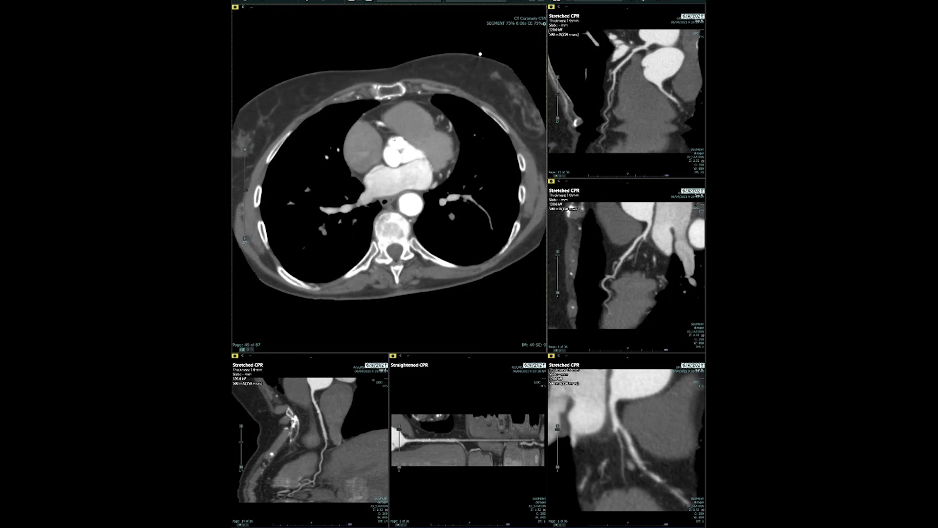
# Darken the axial window/level, then page toward the liver and back to slice 42.
pyautogui.moveTo(382, 146); pyautogui.dragTo(362, 161)
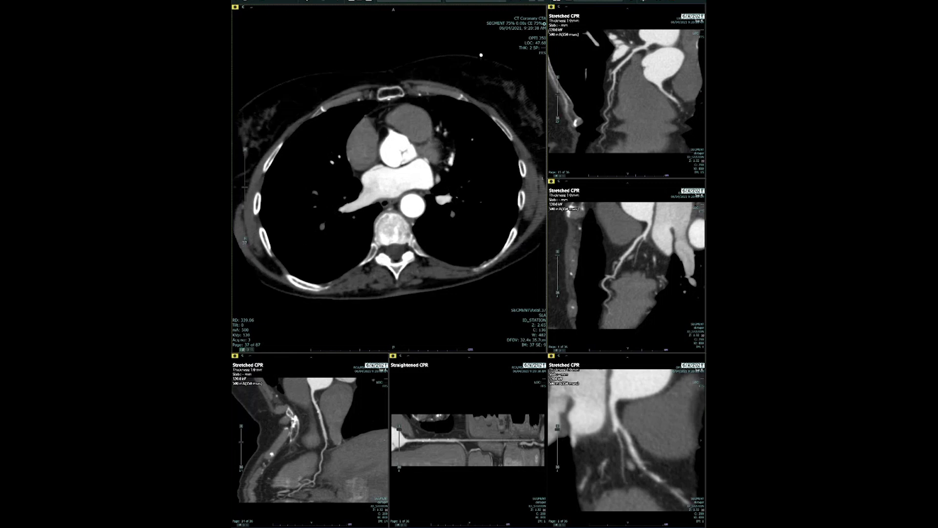
pyautogui.scroll(-12, 372, 126)
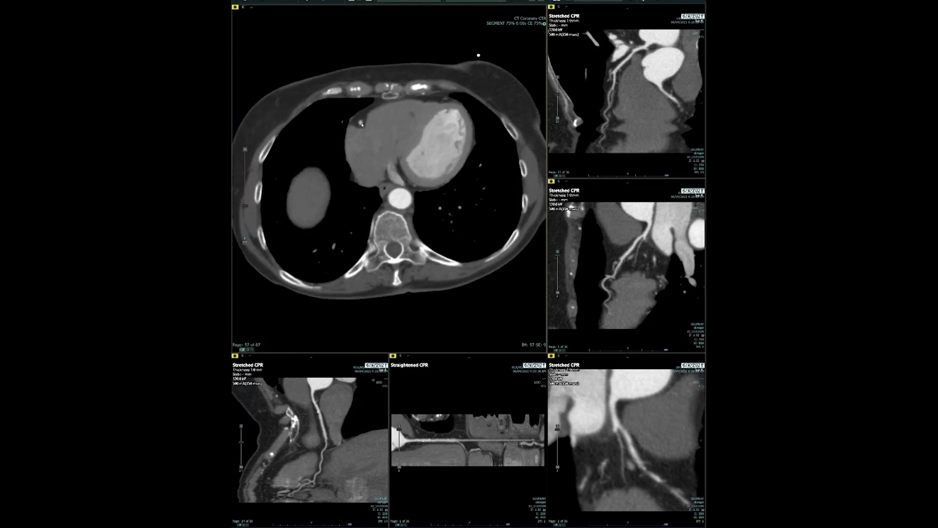
pyautogui.scroll(-5, 400, 167)
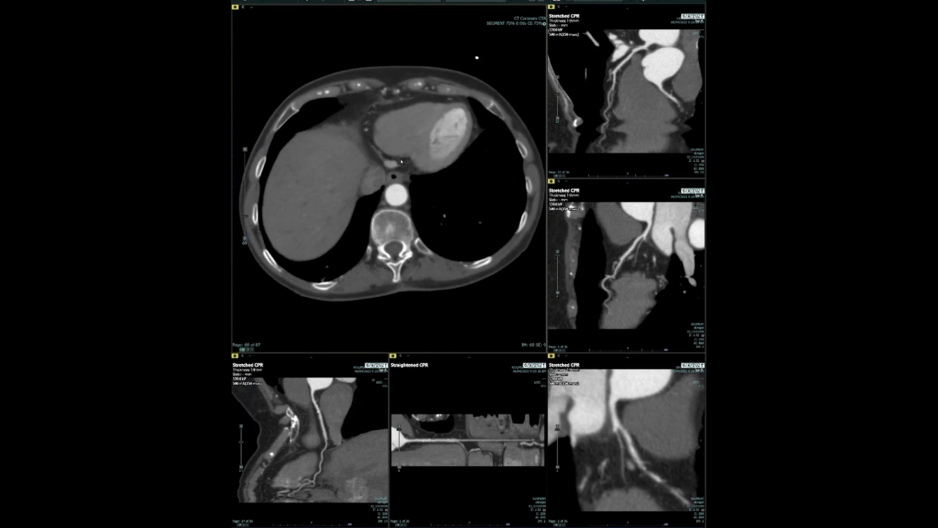
pyautogui.scroll(20, 400, 167)
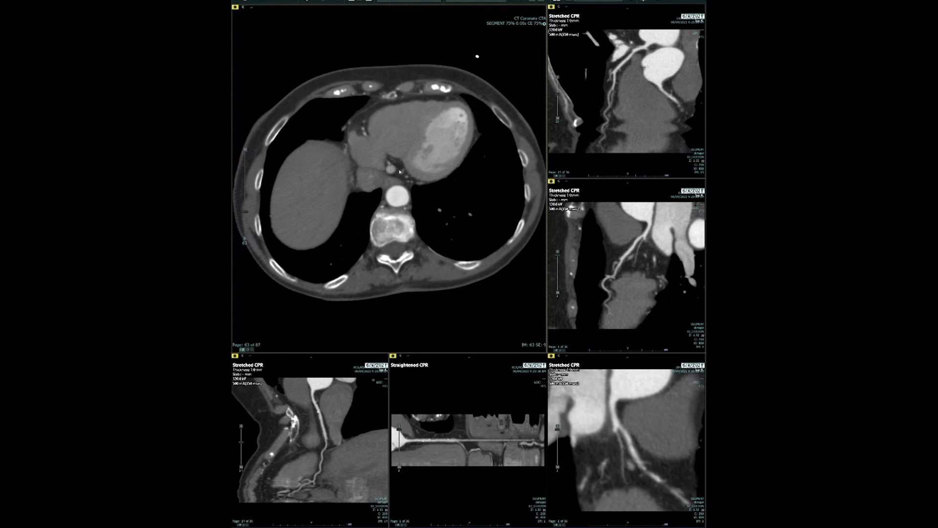
pyautogui.scroll(-6, 399, 169)
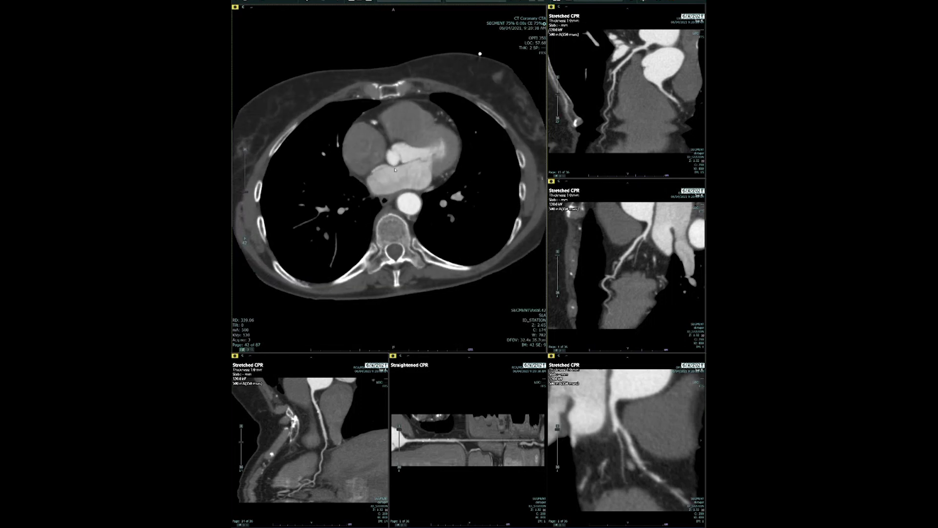
pyautogui.scroll(14, 638, 128)
# Maximize the LAD stretched CPR and rotate through its viewing angles.
pyautogui.doubleClick(638, 128)
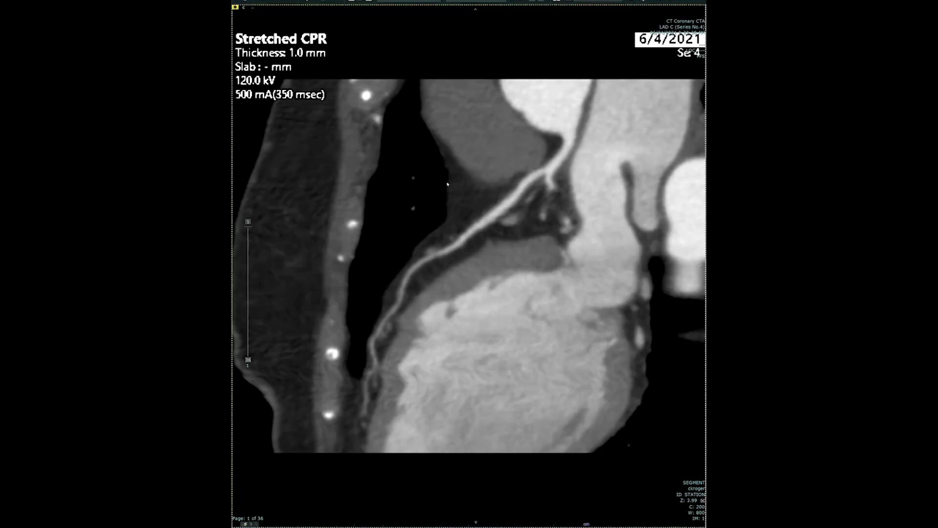
pyautogui.scroll(-14, 446, 183)
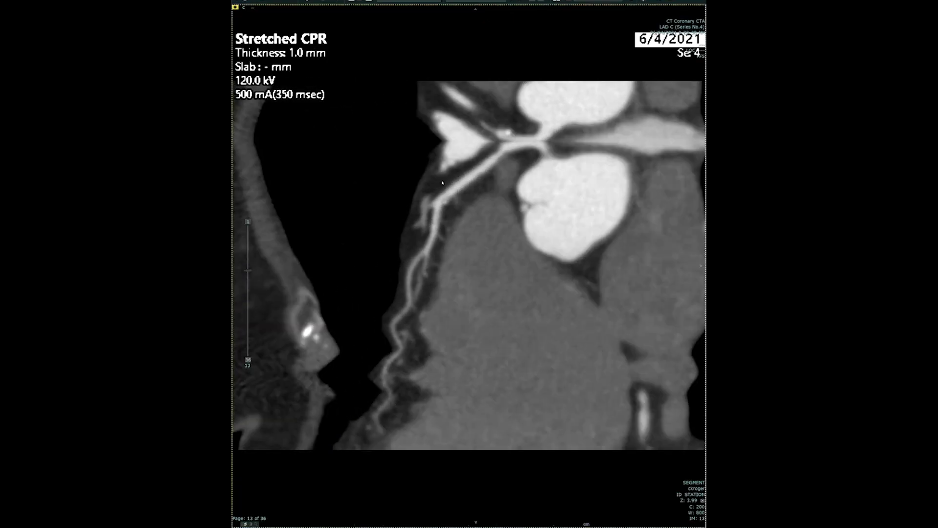
pyautogui.scroll(-8, 444, 182)
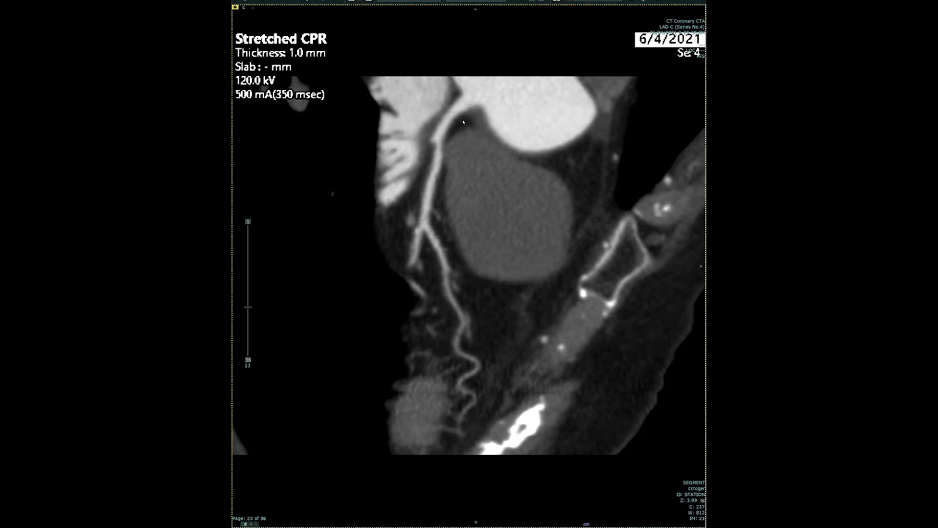
pyautogui.scroll(-2, 458, 192)
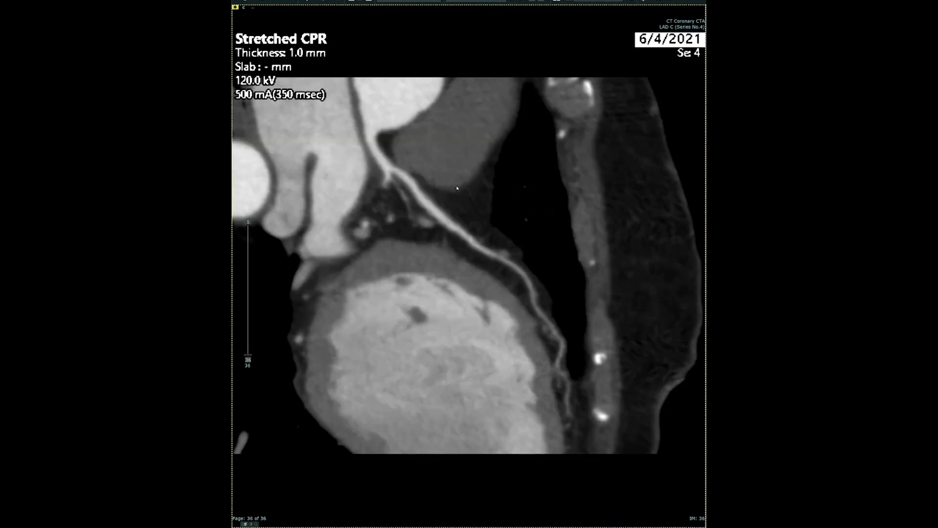
pyautogui.scroll(14, 458, 190)
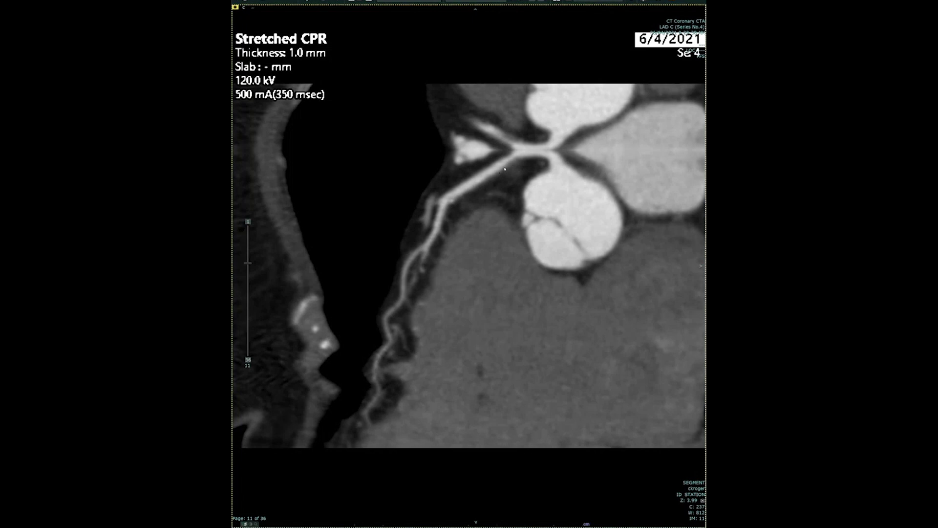
pyautogui.scroll(-20, 512, 162)
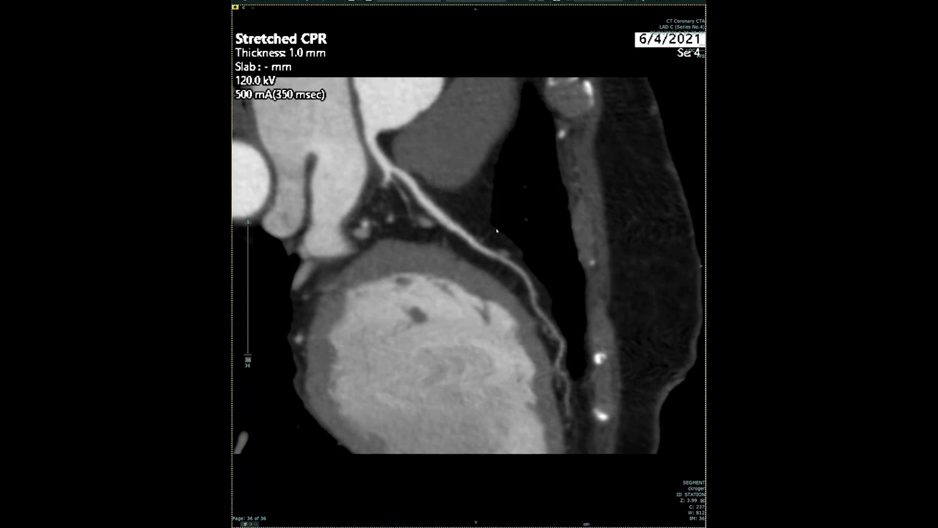
# Finish rotating the LAD CPR and load the RCA/PDA CPR at page 1 of 36.
pyautogui.scroll(16, 497, 230)
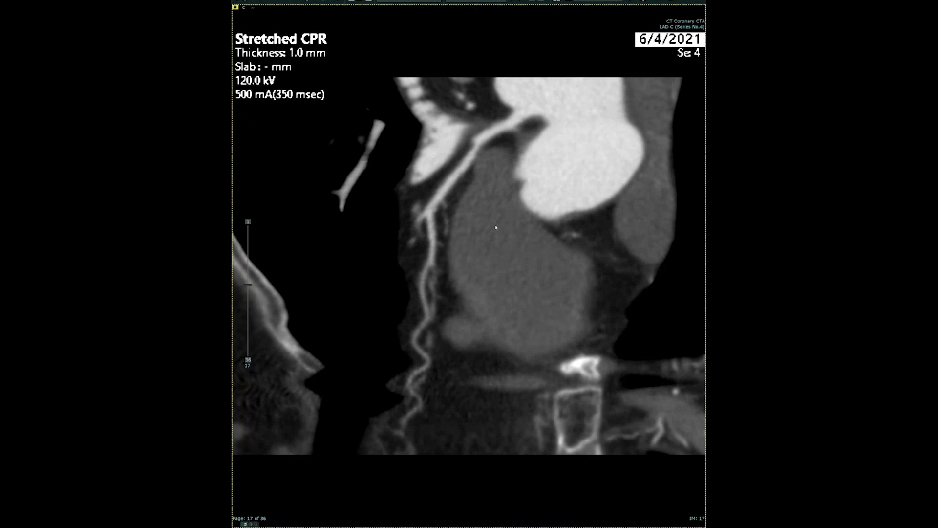
pyautogui.scroll(-12, 496, 227)
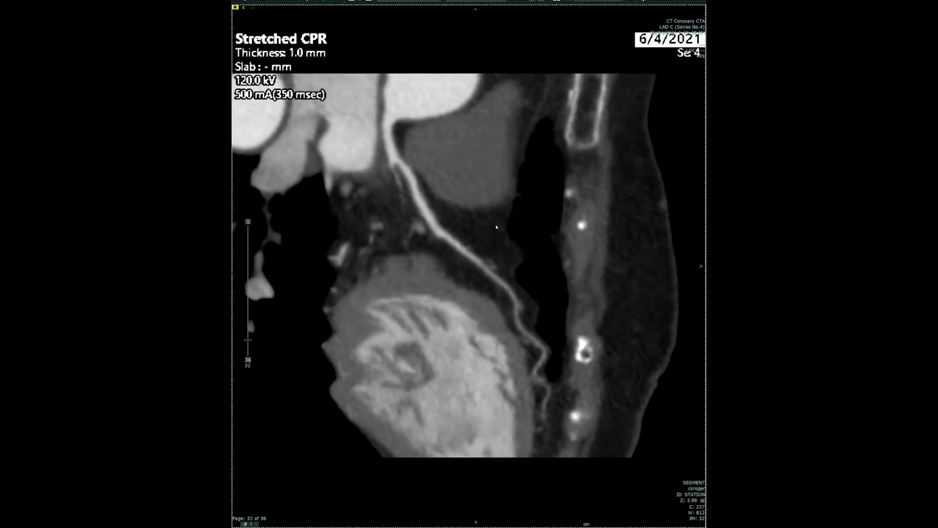
pyautogui.press('pagedown')
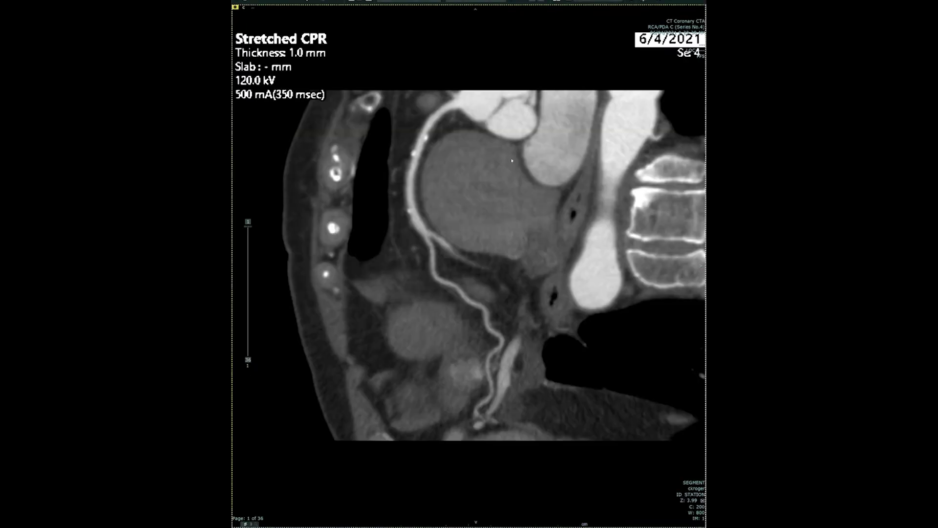
# Rotate the RCA/PDA stretched CPR forward to page 4 of 36.
pyautogui.scroll(-3, 508, 158)
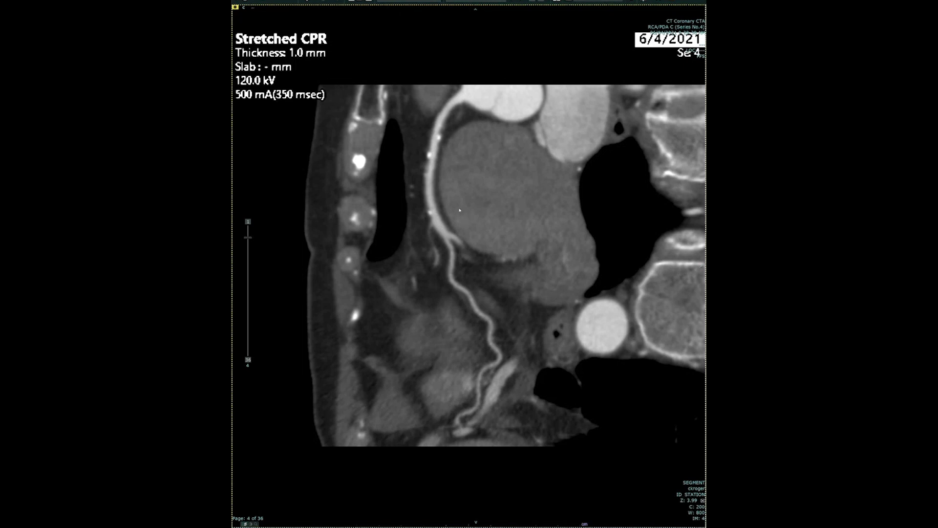
# Rotate the RCA/PDA CPR through more angles, ending on the coronal reformat at page 1 of 165.
pyautogui.scroll(-11, 459, 209)
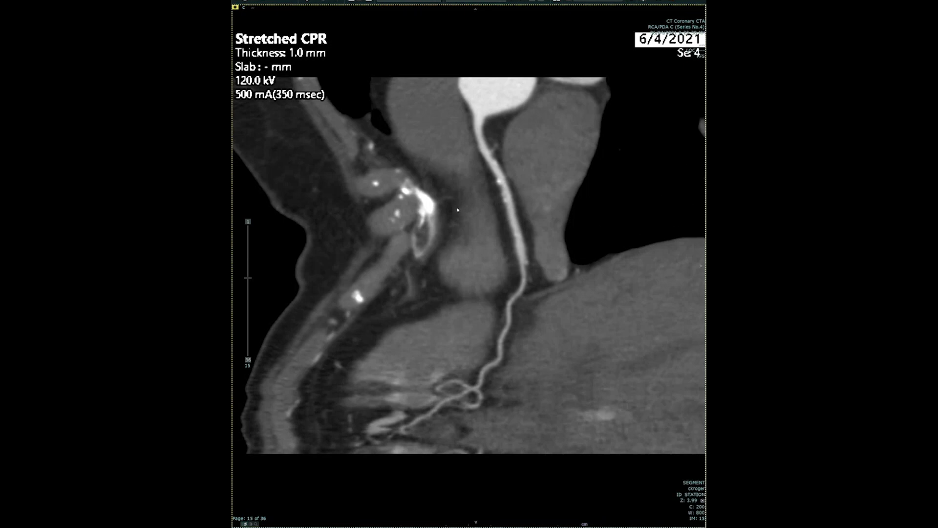
pyautogui.scroll(14, 457, 211)
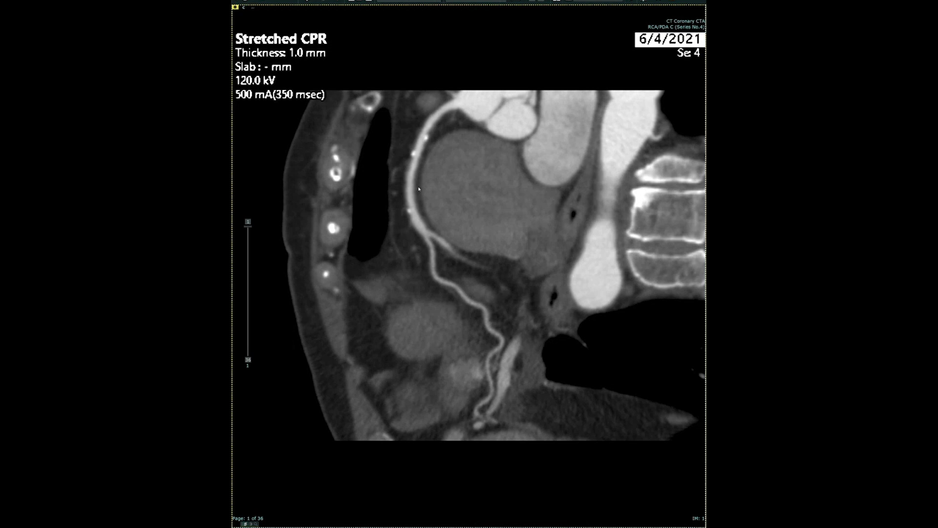
pyautogui.scroll(-12, 419, 188)
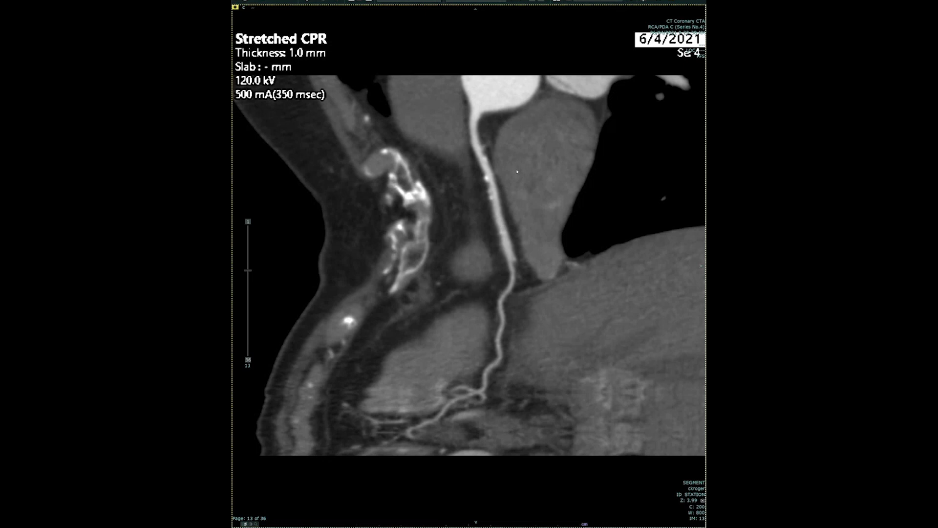
pyautogui.scroll(1, 514, 169)
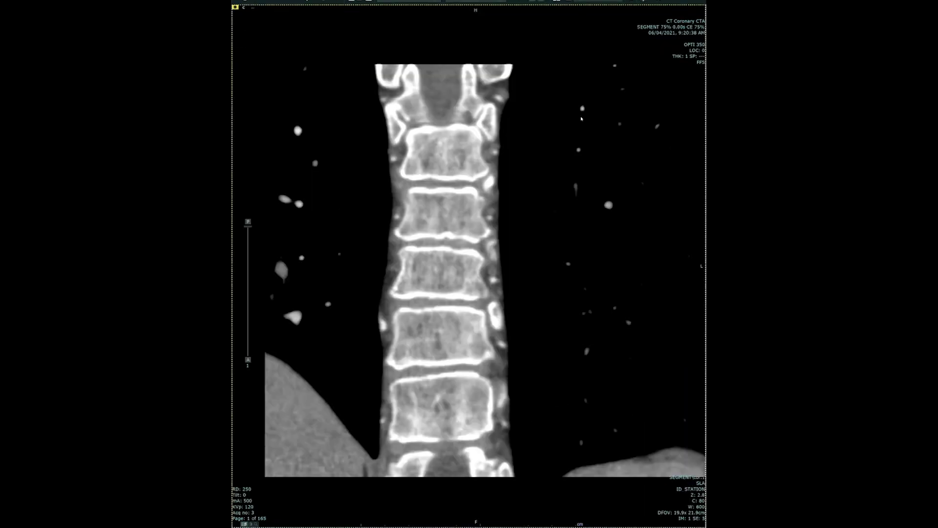
# Page the coronal reformats from the spine through the heart and aortic arch, then advance series.
pyautogui.scroll(-20, 582, 119)
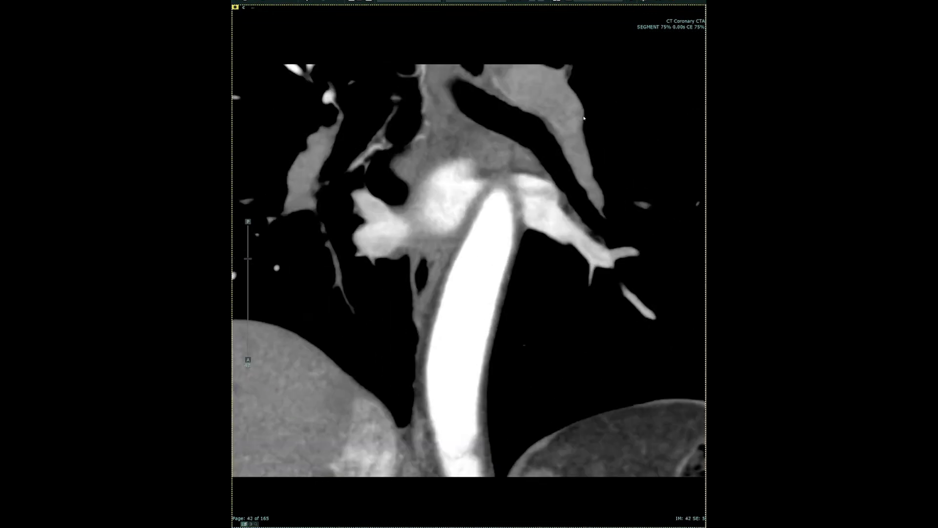
pyautogui.scroll(-3, 561, 292)
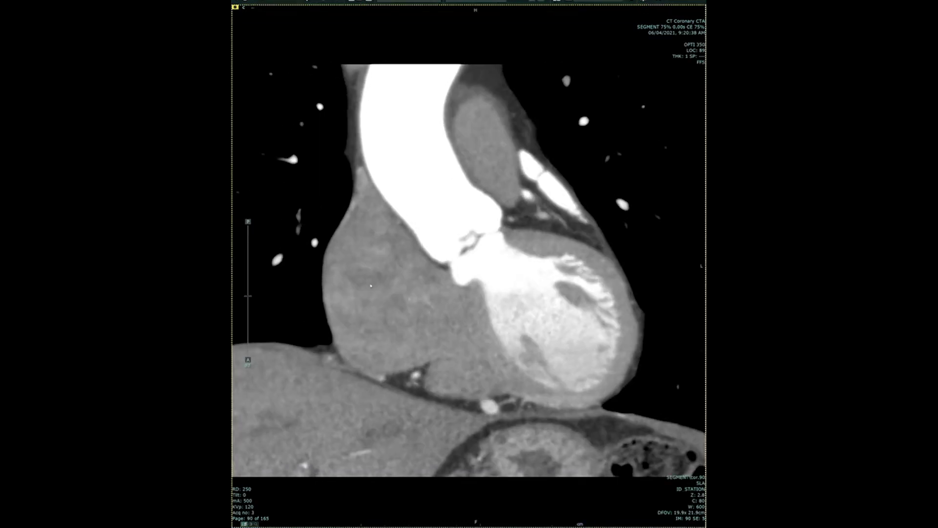
pyautogui.scroll(-10, 554, 326)
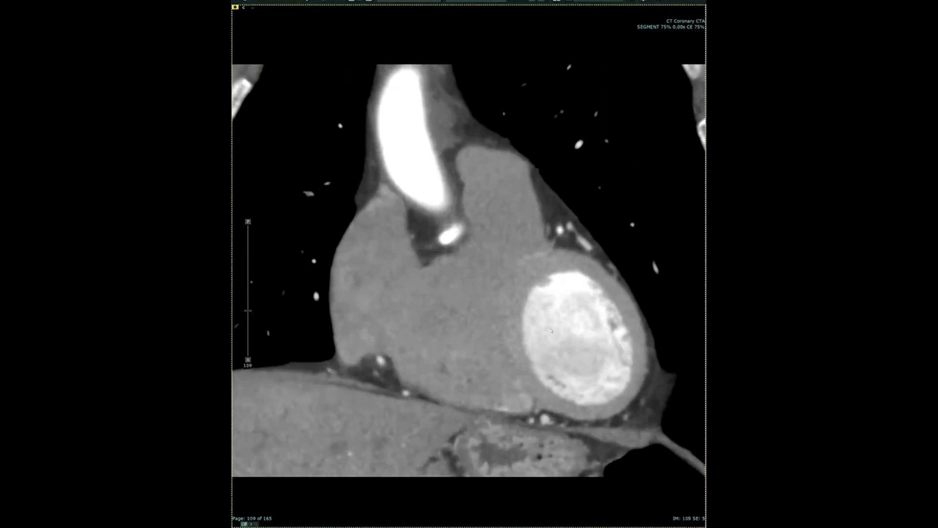
pyautogui.scroll(5, 542, 325)
pyautogui.scroll(15, 541, 324)
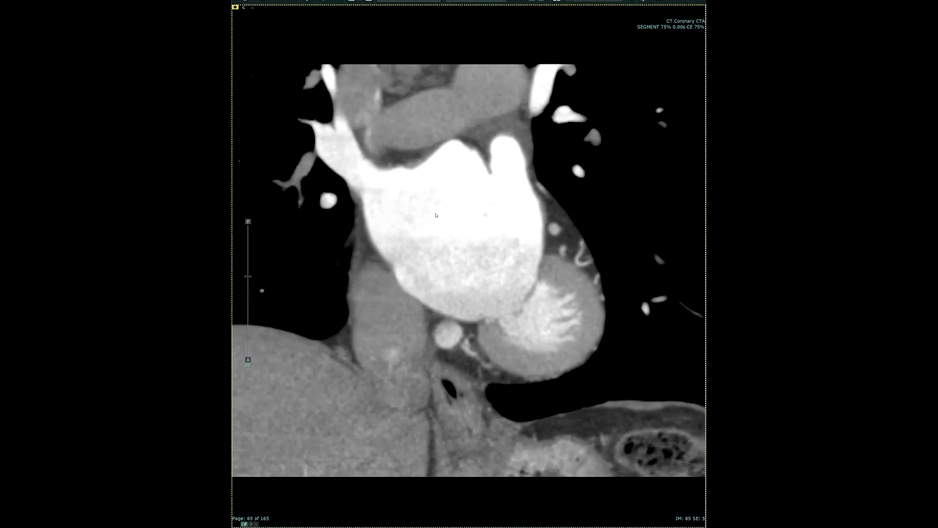
pyautogui.scroll(19, 429, 231)
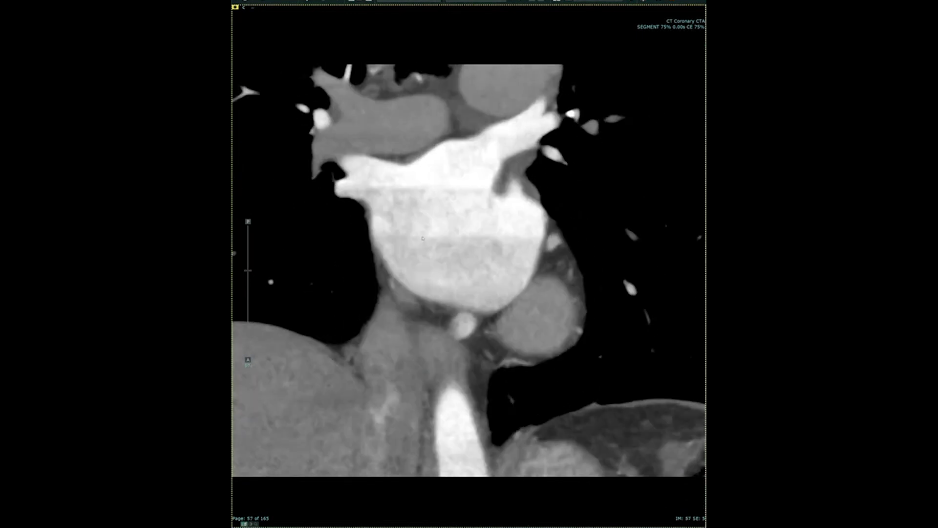
pyautogui.scroll(-20, 429, 230)
pyautogui.scroll(20, 531, 250)
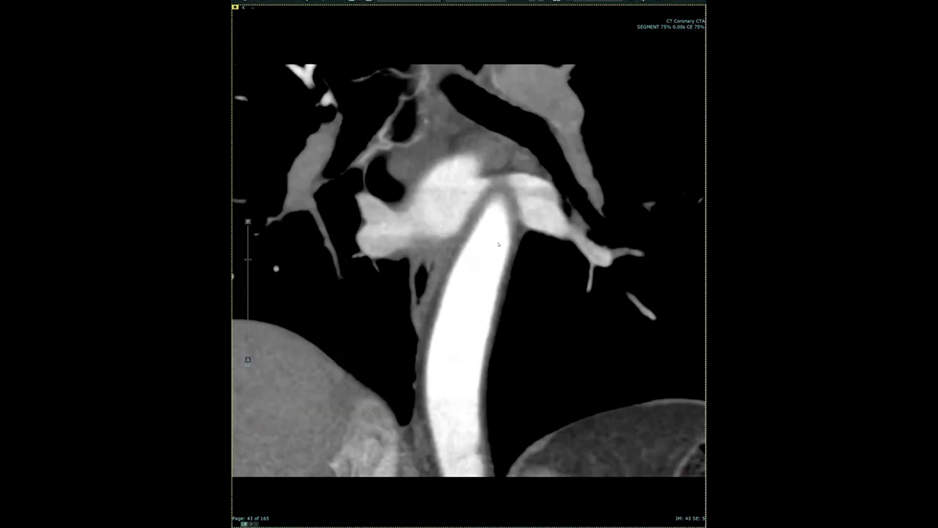
pyautogui.scroll(-20, 532, 251)
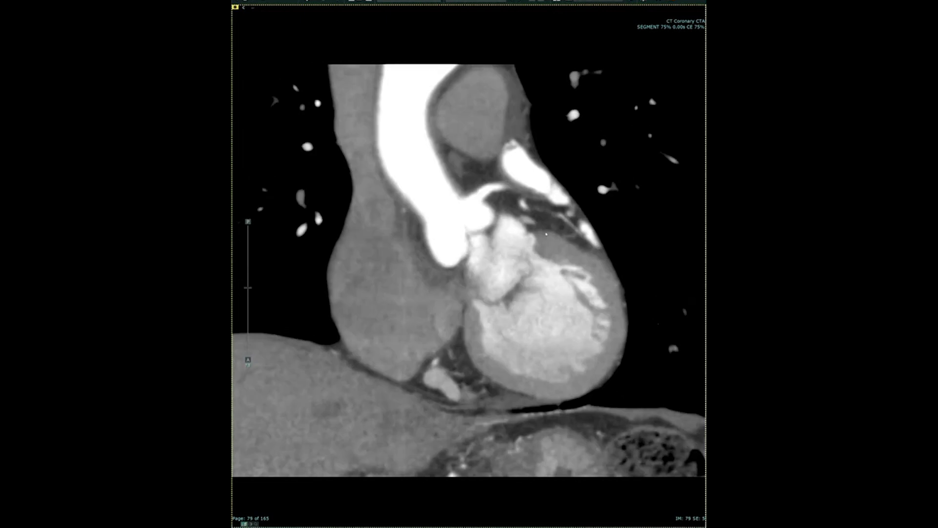
pyautogui.scroll(20, 547, 233)
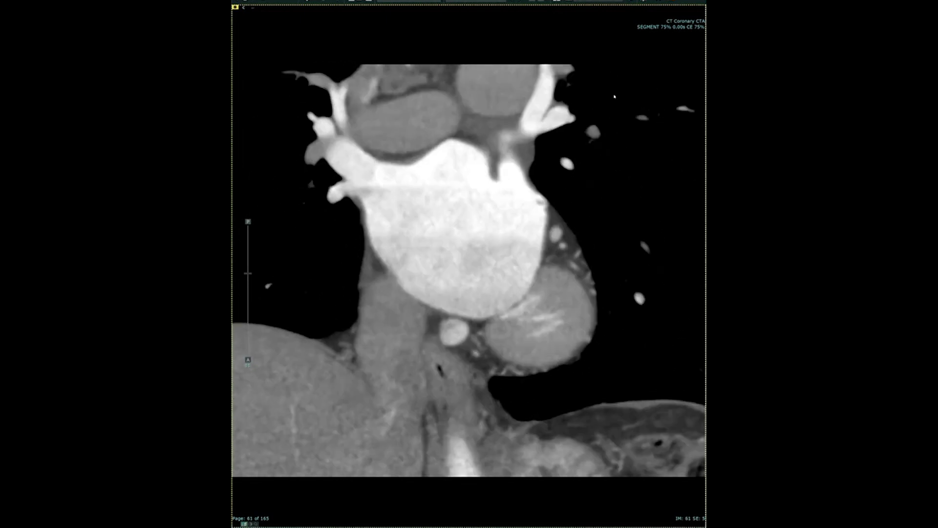
pyautogui.press('pagedown')
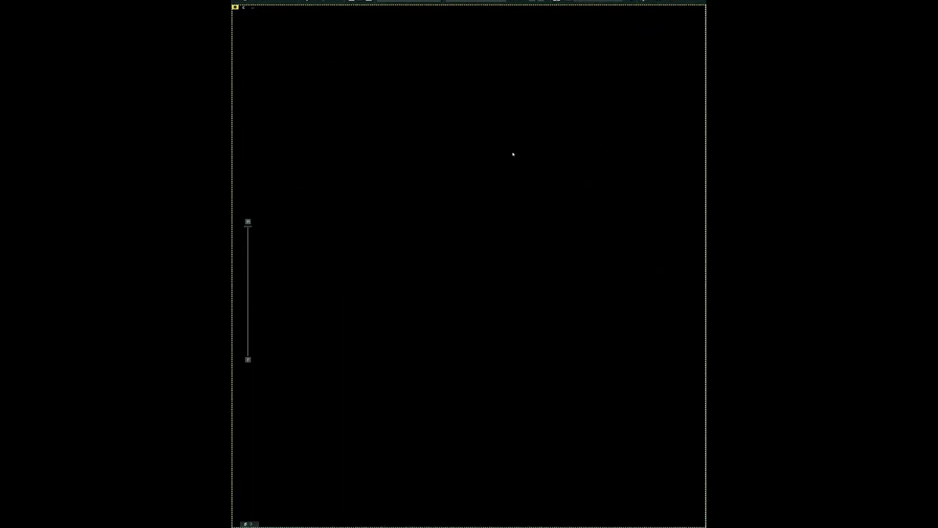
# Page the axial stack up to slice 2 at the great-vessel level.
pyautogui.scroll(-8, 457, 262)
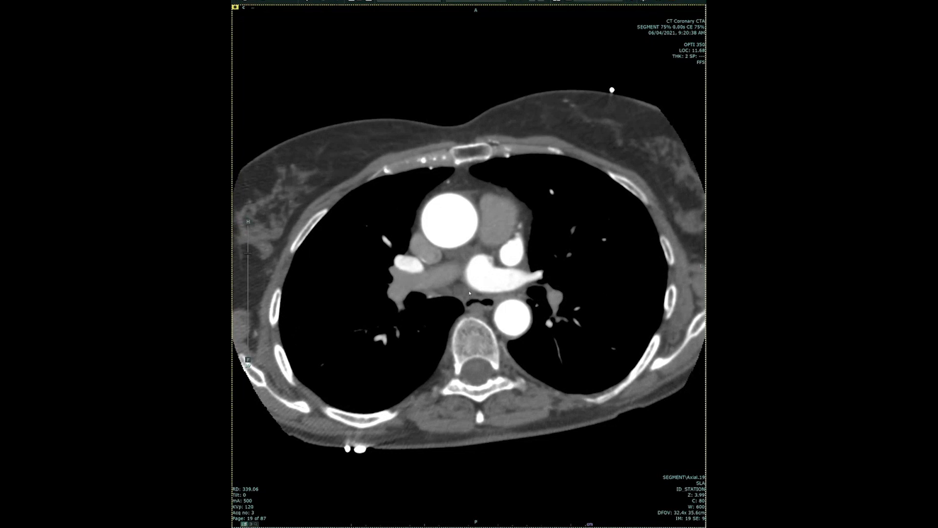
pyautogui.scroll(14, 468, 232)
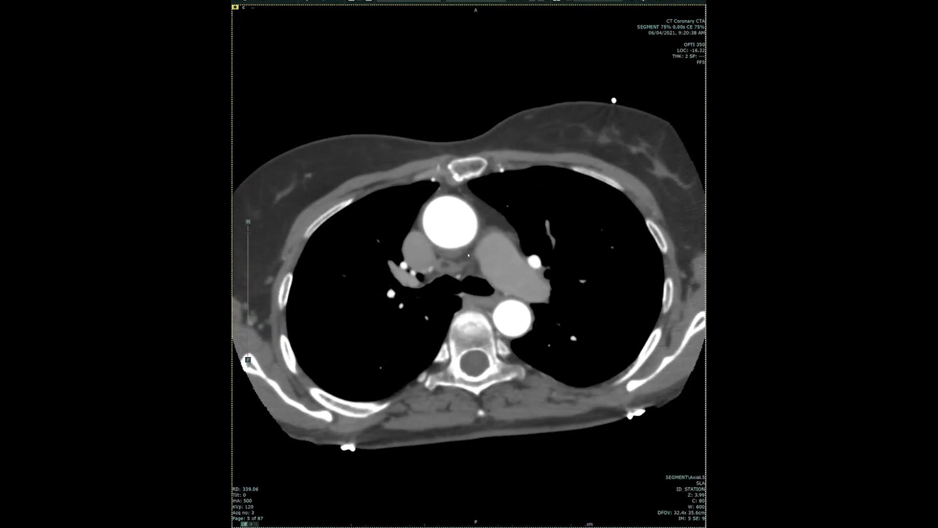
pyautogui.scroll(2, 467, 258)
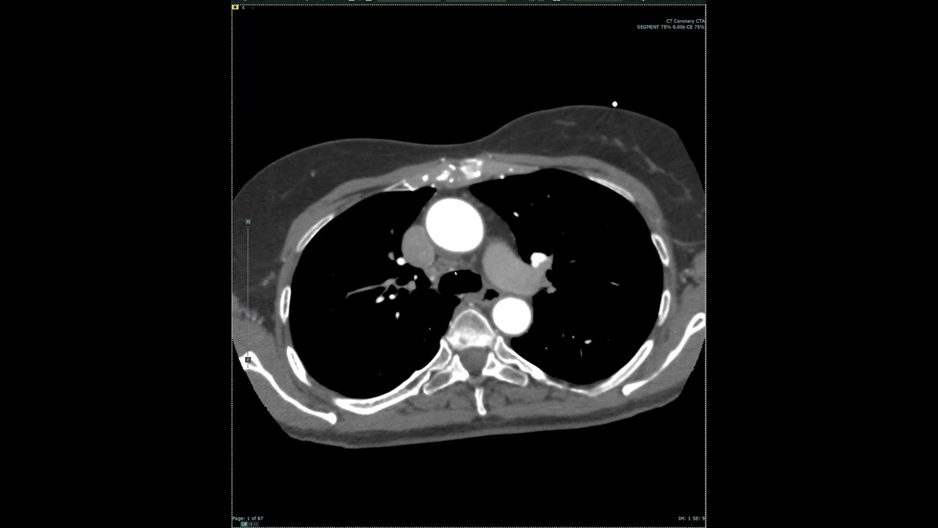
pyautogui.scroll(-12, 455, 264)
pyautogui.scroll(12, 452, 284)
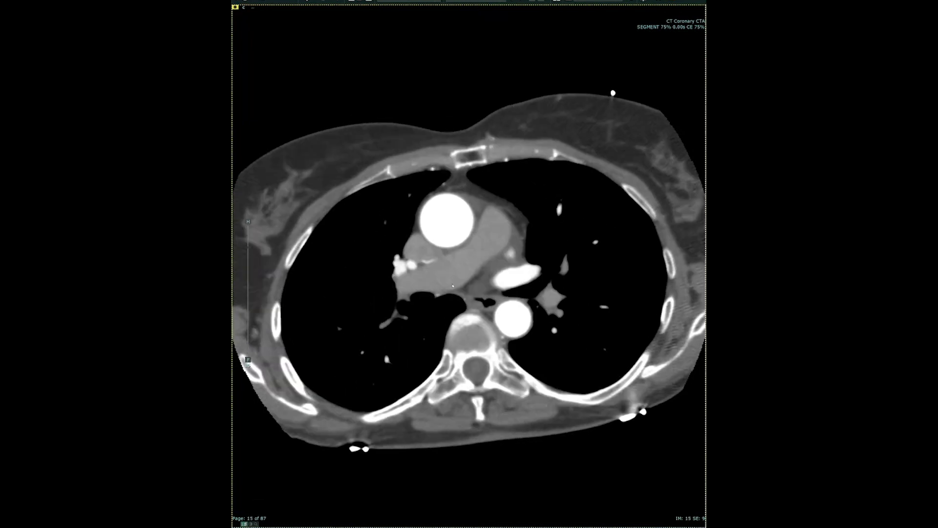
pyautogui.scroll(1, 451, 291)
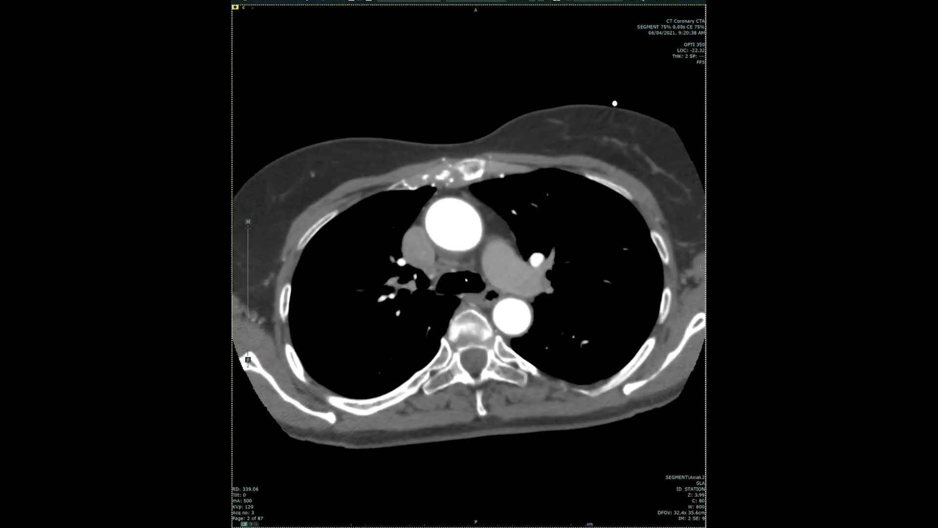
# Apply the lung window (W 1800/C -585) and page down toward the upper abdomen.
pyautogui.press('2')
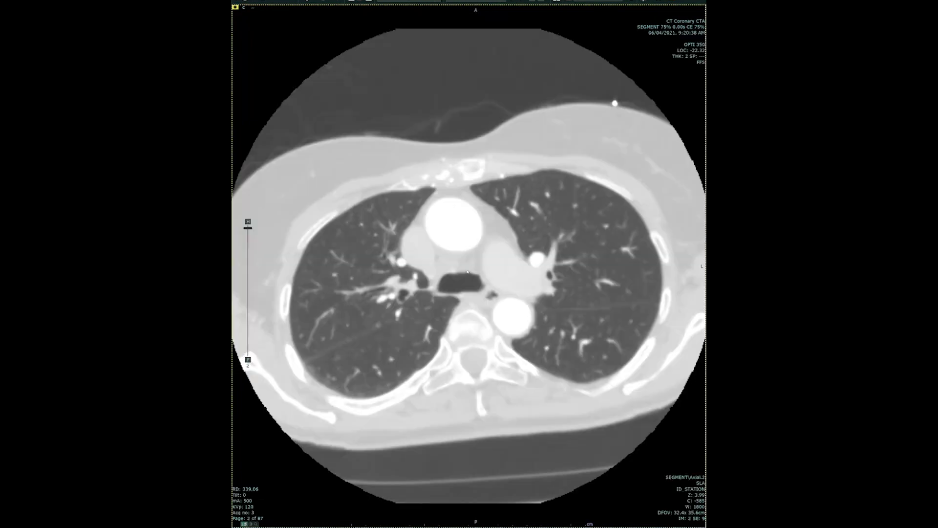
pyautogui.scroll(-20, 449, 284)
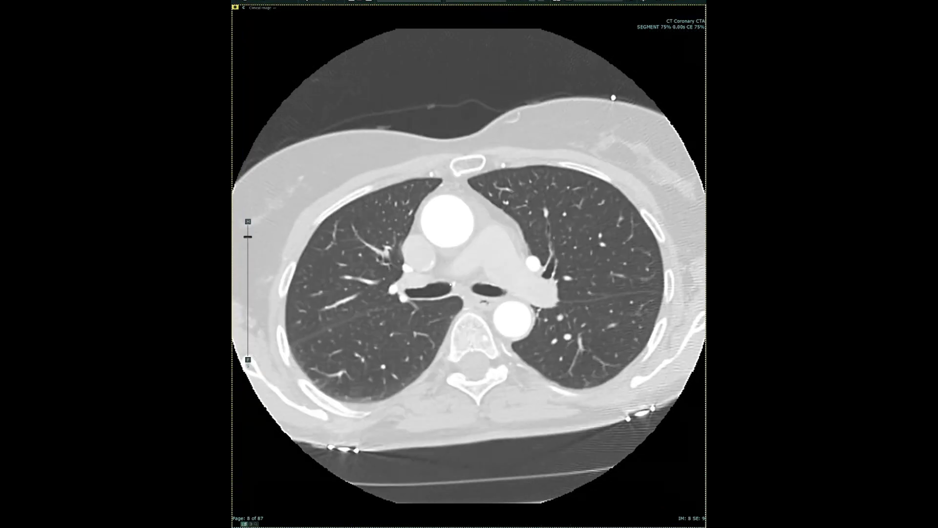
pyautogui.scroll(20, 379, 337)
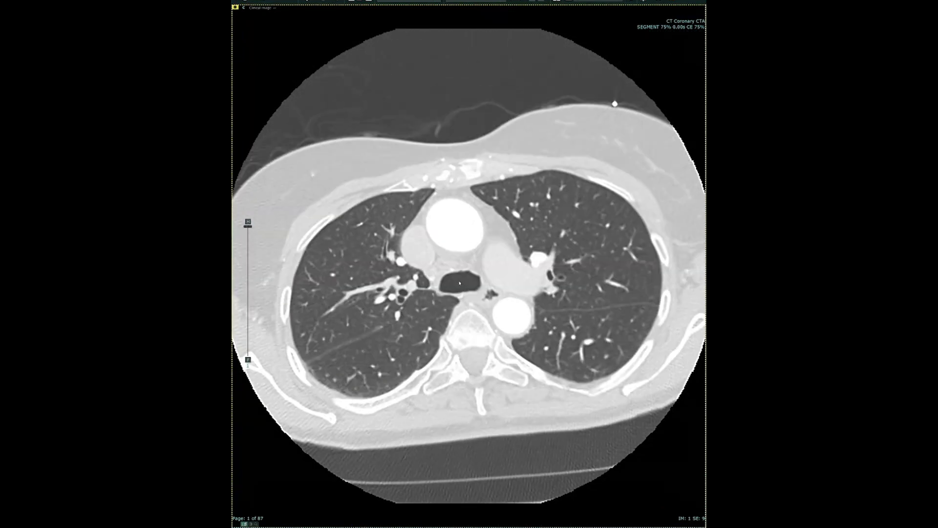
pyautogui.scroll(-20, 459, 282)
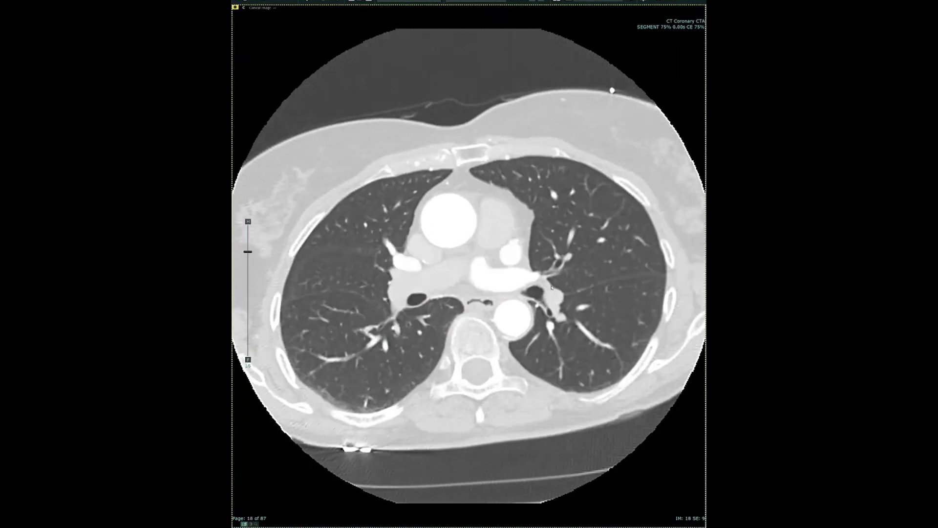
pyautogui.scroll(-1, 611, 269)
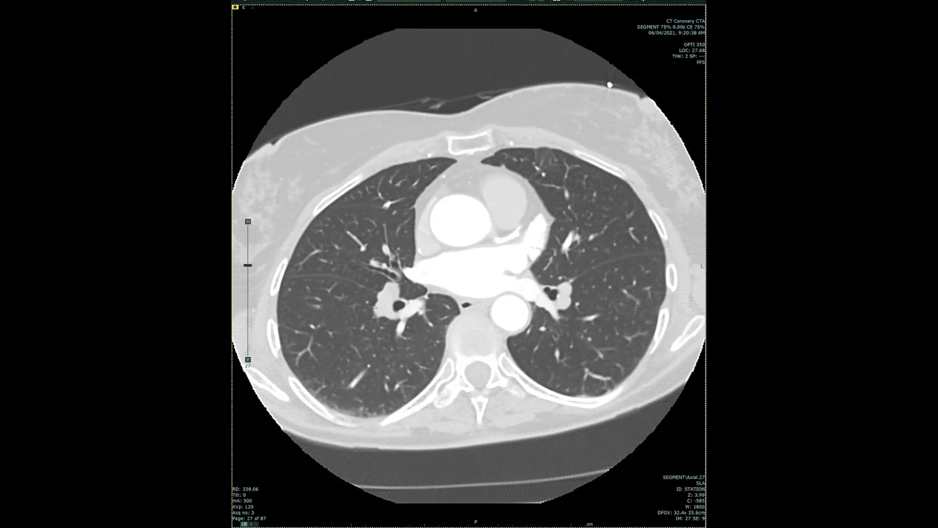
pyautogui.scroll(-20, 375, 307)
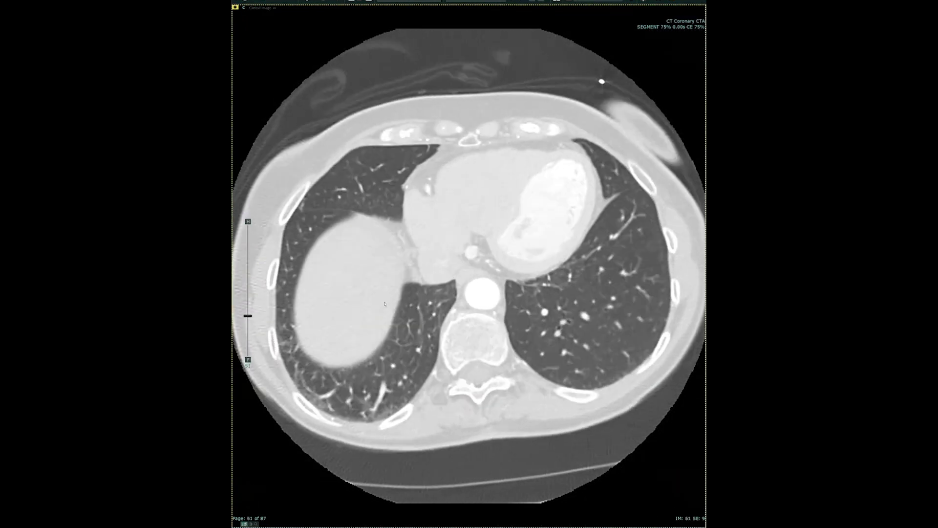
pyautogui.scroll(-8, 385, 304)
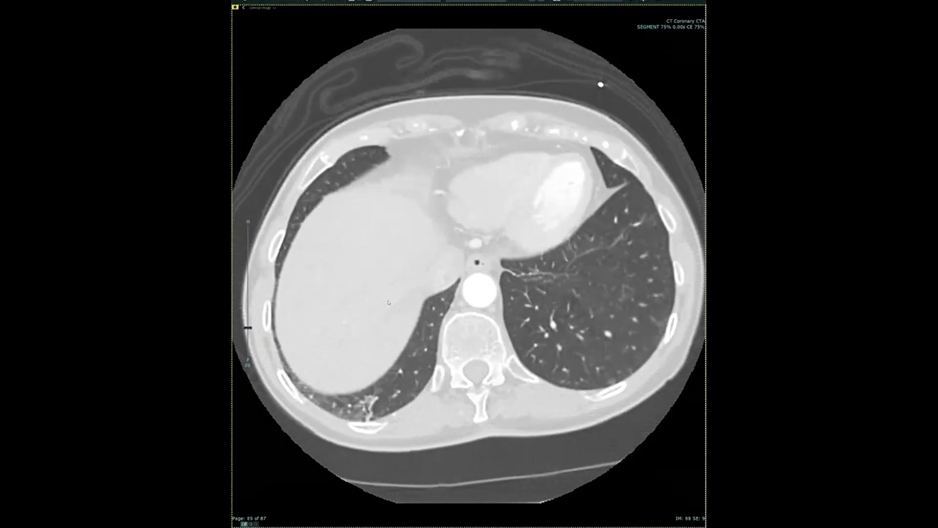
# Page back up through the lung-window axial slices to page 10 of 87.
pyautogui.scroll(20, 388, 303)
pyautogui.scroll(20, 388, 303)
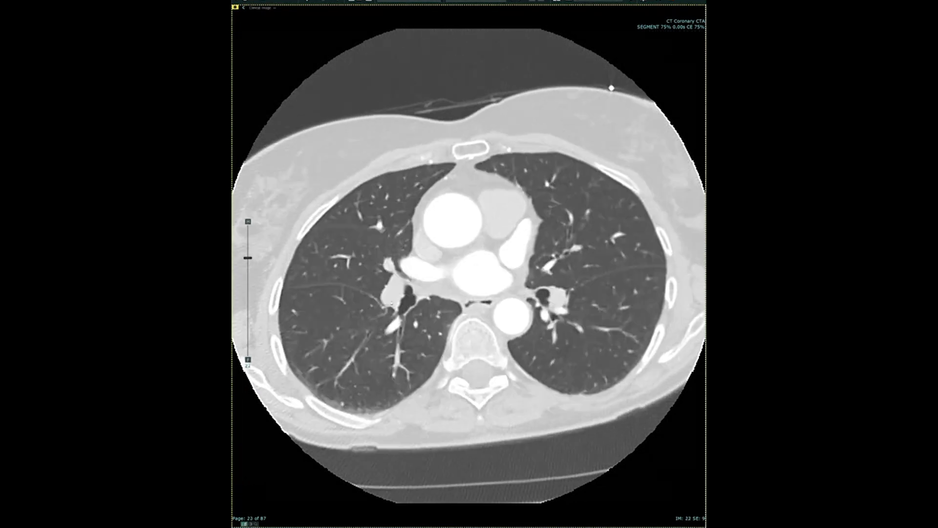
pyautogui.scroll(20, 388, 303)
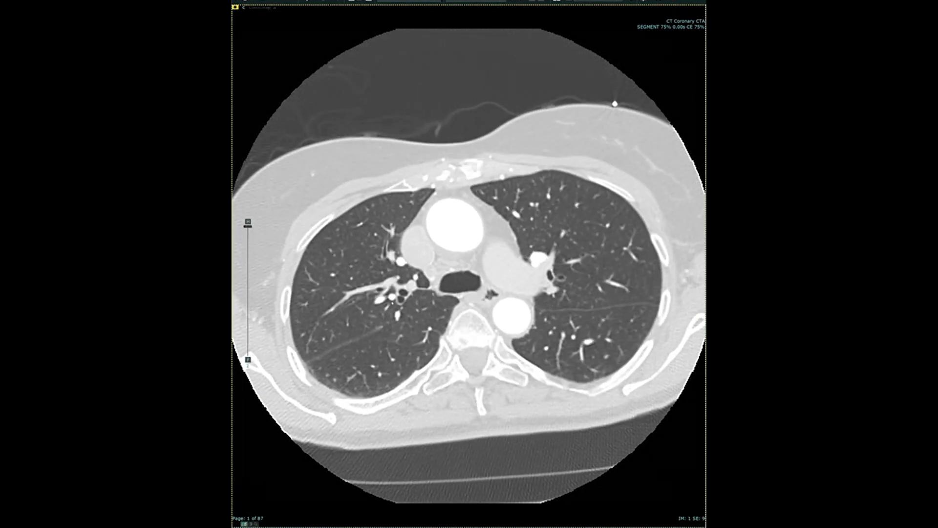
pyautogui.scroll(-20, 389, 302)
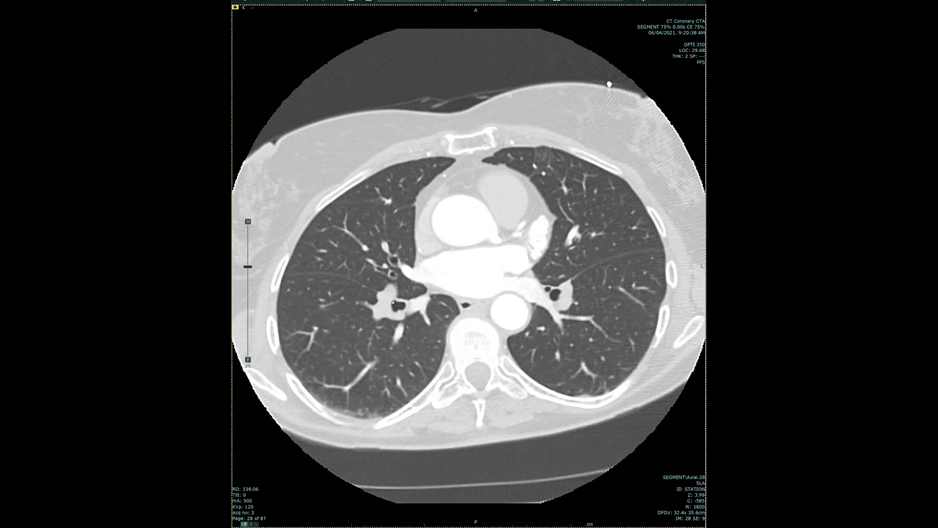
pyautogui.scroll(-20, 391, 303)
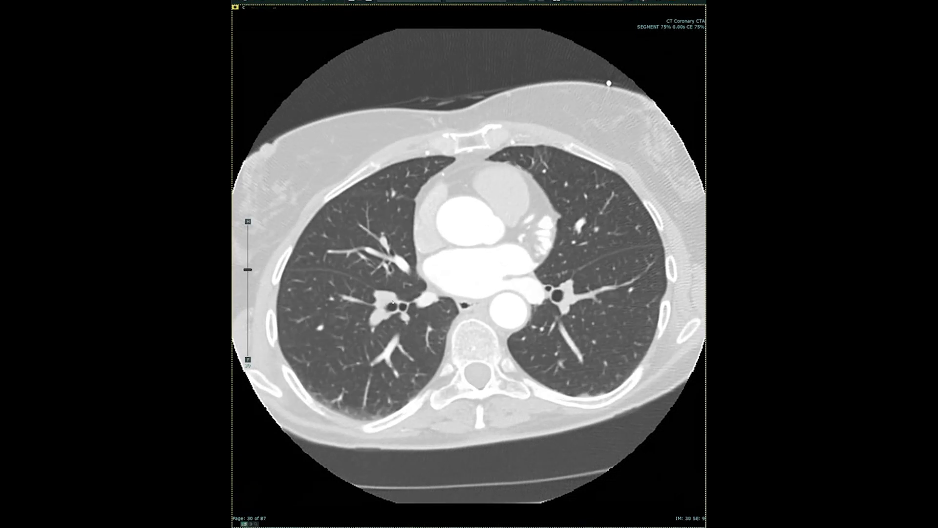
pyautogui.scroll(-20, 390, 303)
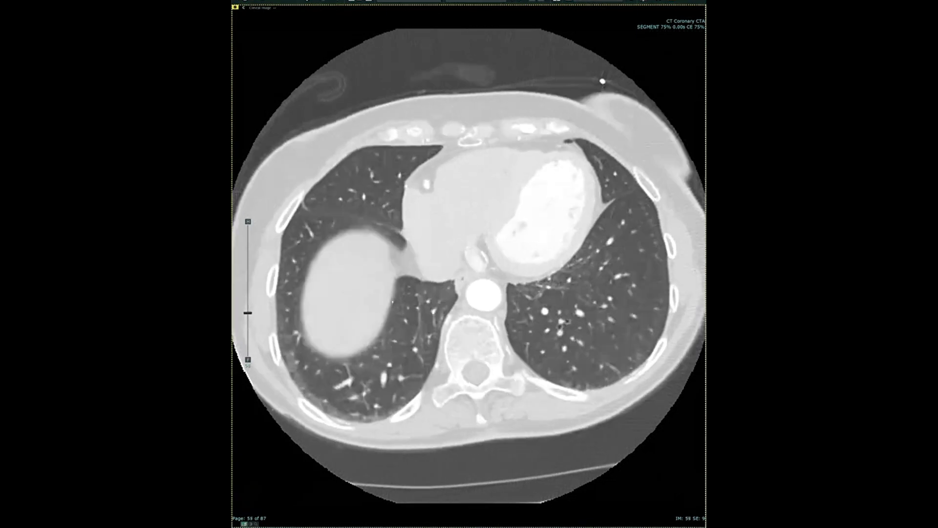
pyautogui.scroll(20, 397, 298)
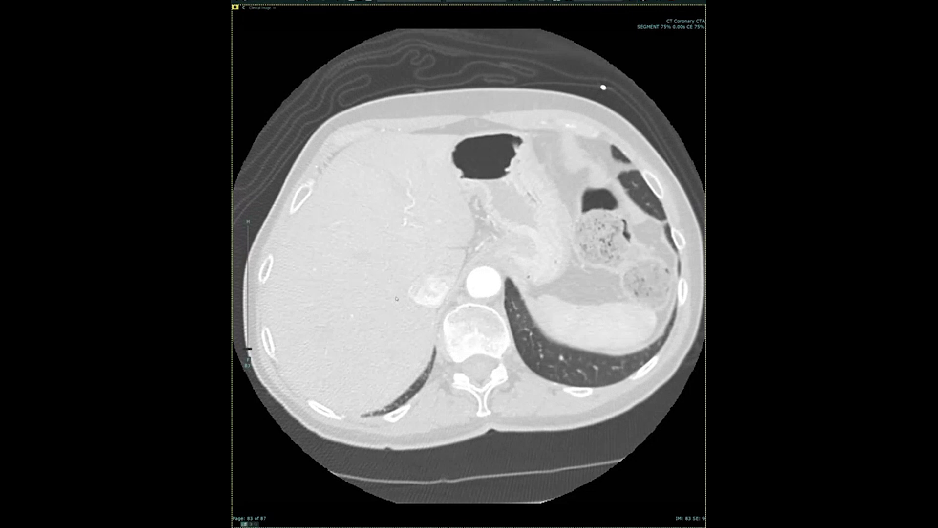
pyautogui.scroll(20, 392, 300)
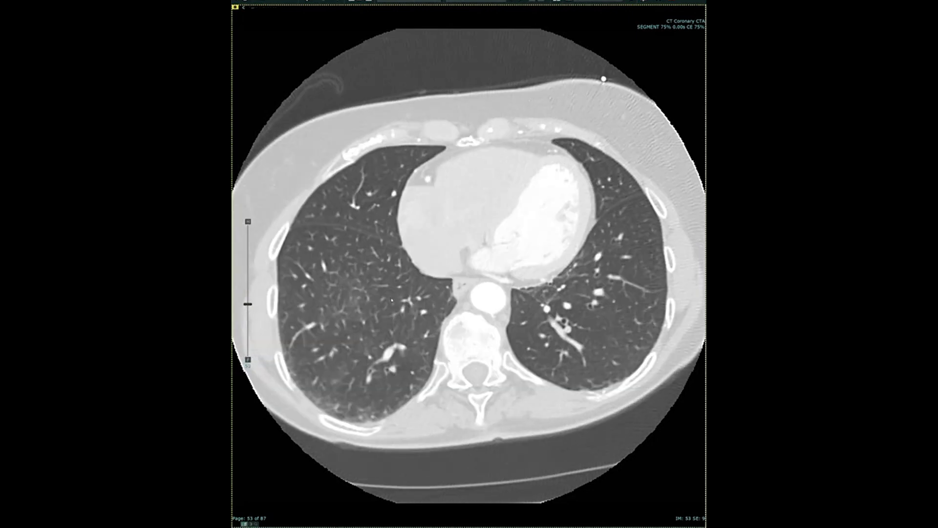
pyautogui.scroll(20, 393, 297)
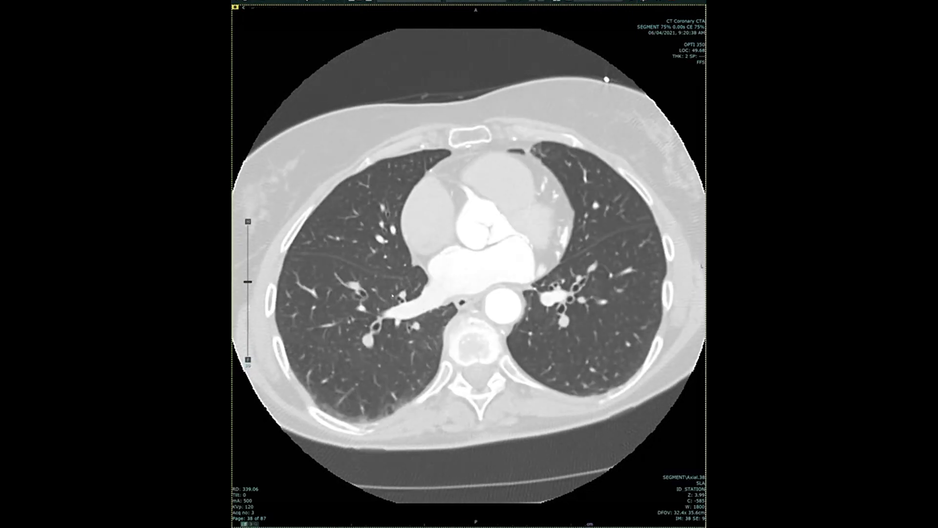
pyautogui.scroll(-20, 395, 296)
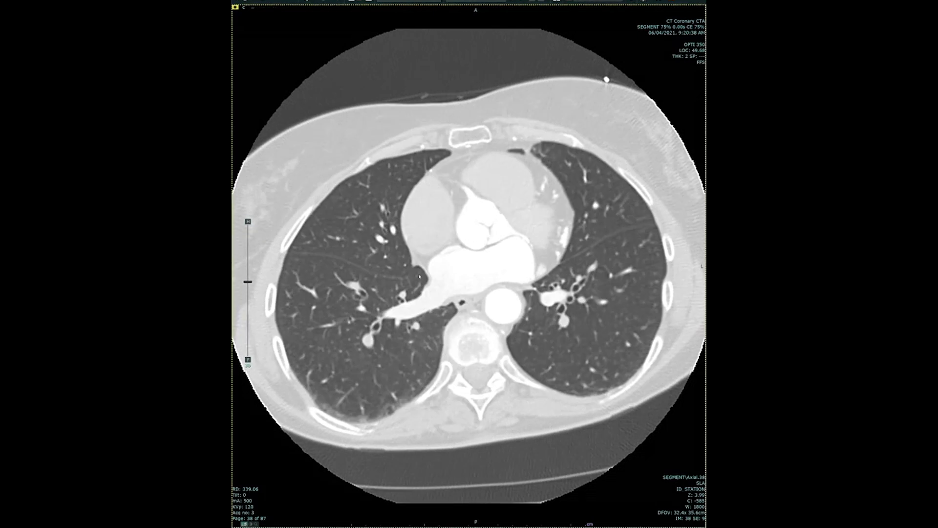
pyautogui.scroll(-20, 423, 278)
pyautogui.scroll(20, 425, 273)
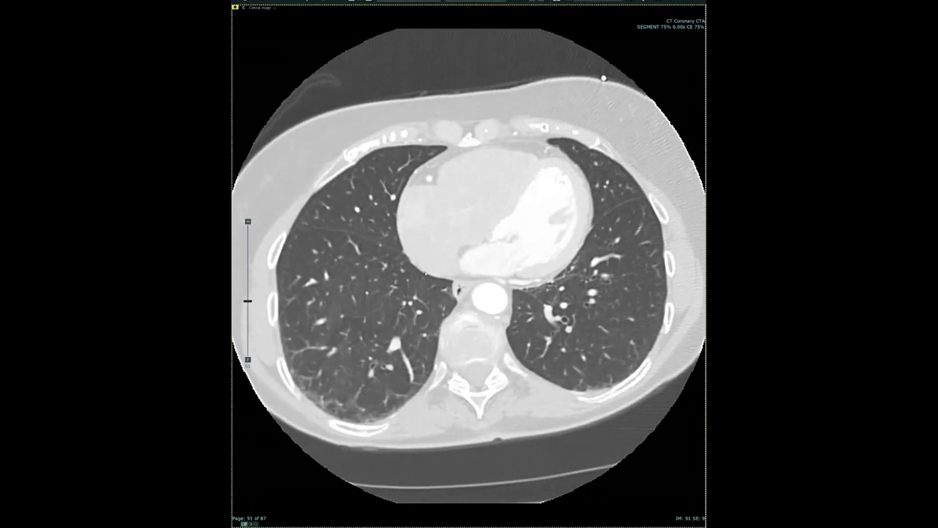
pyautogui.scroll(20, 416, 279)
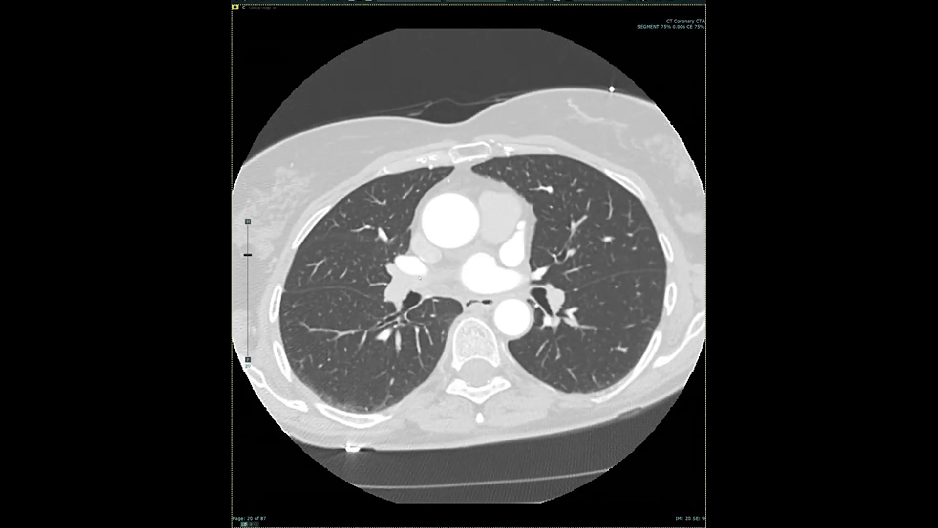
# Apply the W 2000/C 400 bone window and page down until the coronal reformat appears.
pyautogui.press('2')
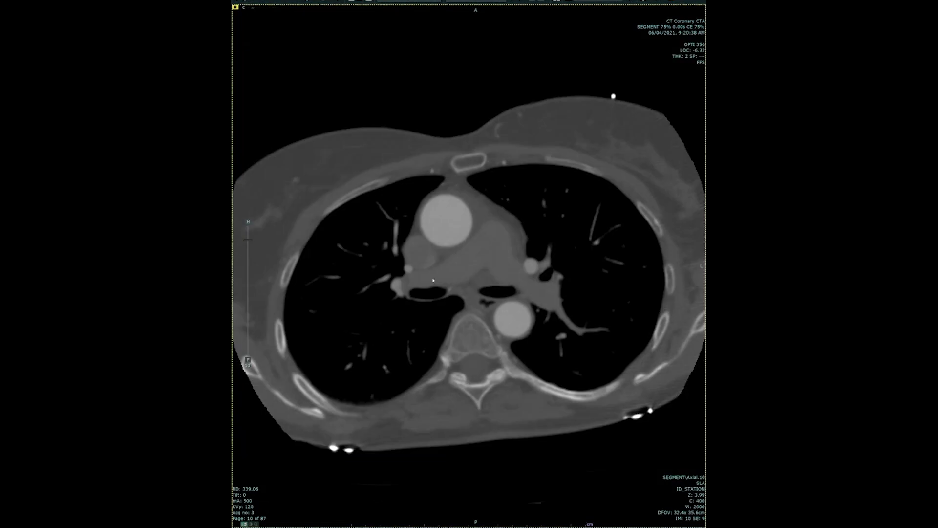
pyautogui.scroll(-20, 434, 282)
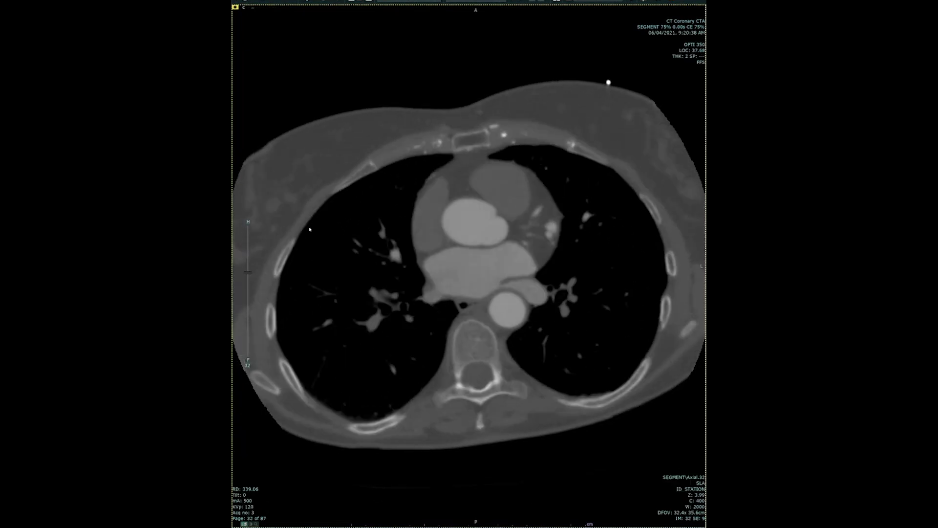
pyautogui.scroll(-20, 457, 358)
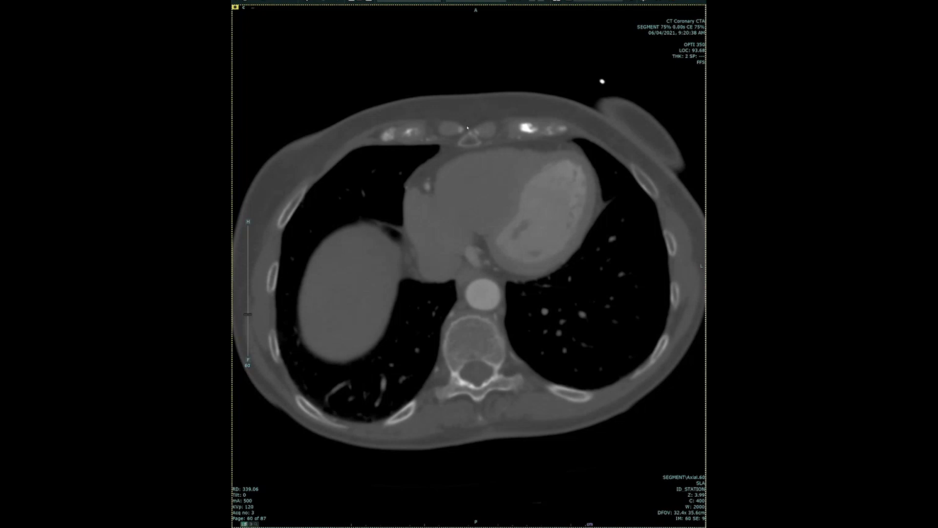
pyautogui.scroll(-15, 412, 337)
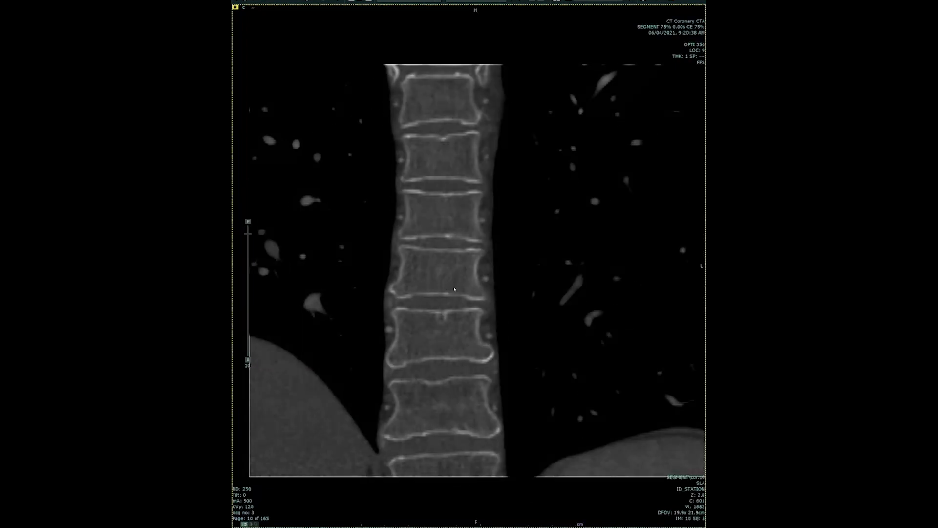
# Page the coronal reformat forward from the spine to the heart.
pyautogui.scroll(-20, 459, 288)
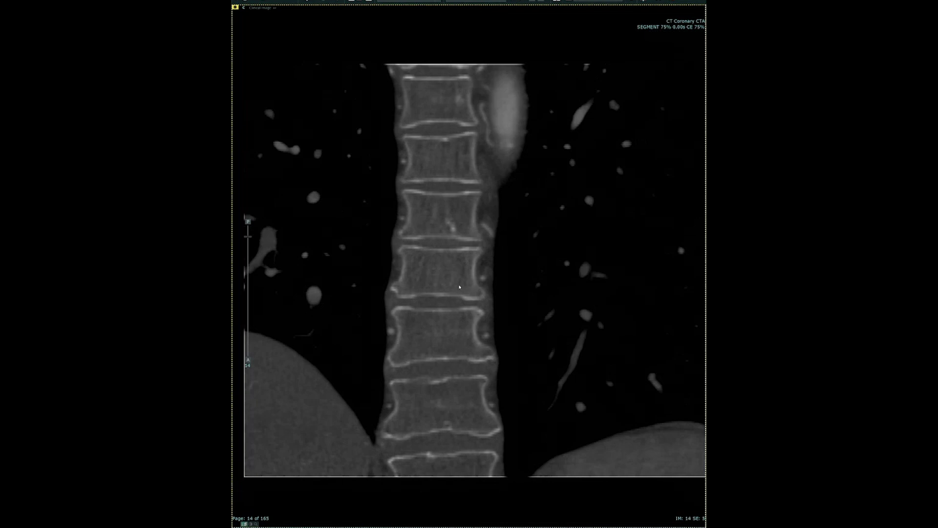
pyautogui.scroll(-6, 455, 287)
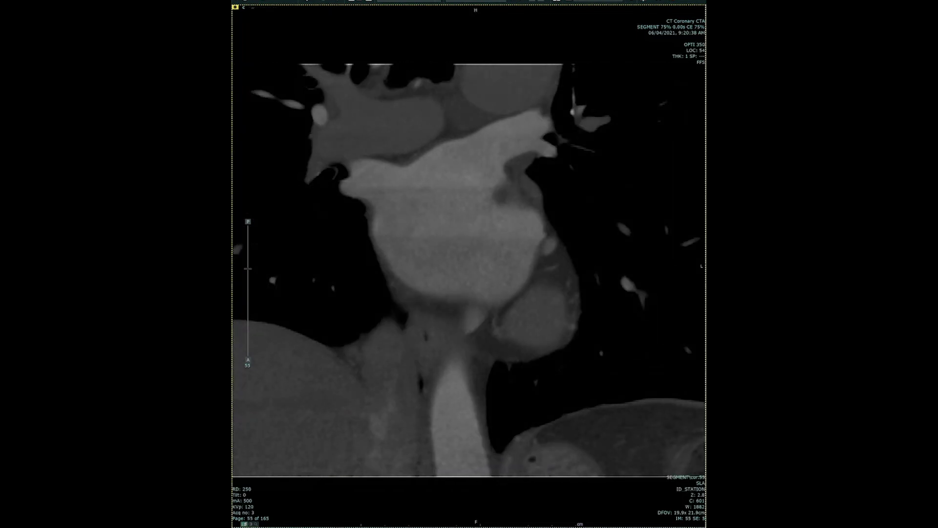
pyautogui.scroll(20, 547, 129)
pyautogui.scroll(-20, 547, 129)
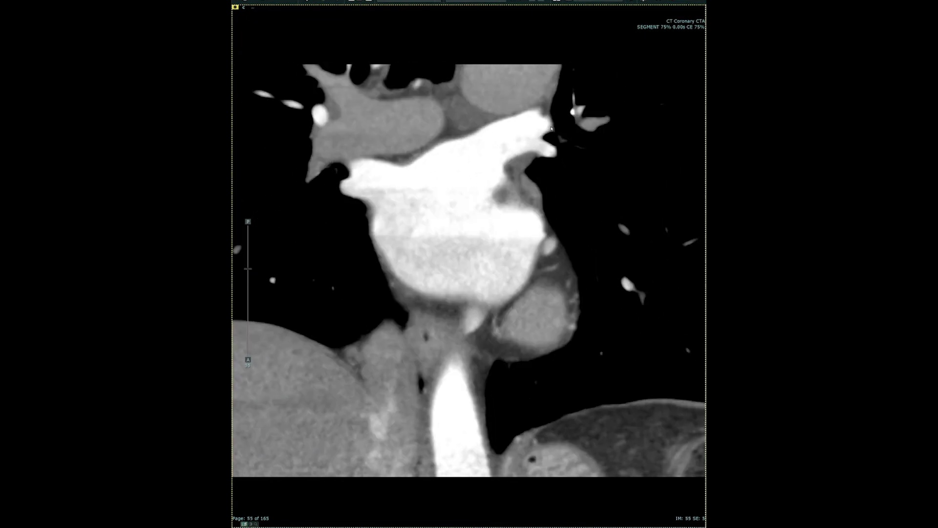
pyautogui.scroll(-20, 551, 129)
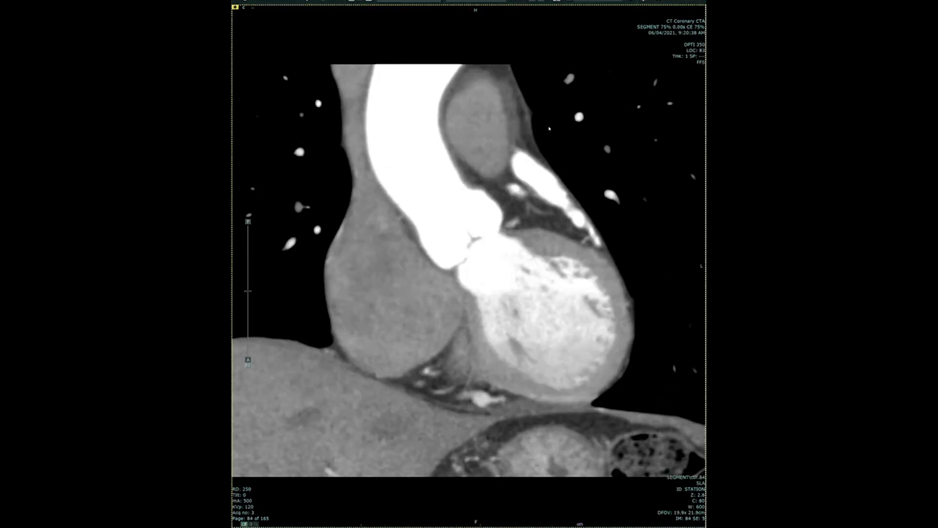
pyautogui.scroll(-4, 549, 129)
# Narrow the window to raise heart contrast and settle on page 93 of 165.
pyautogui.moveTo(549, 128); pyautogui.dragTo(508, 172)
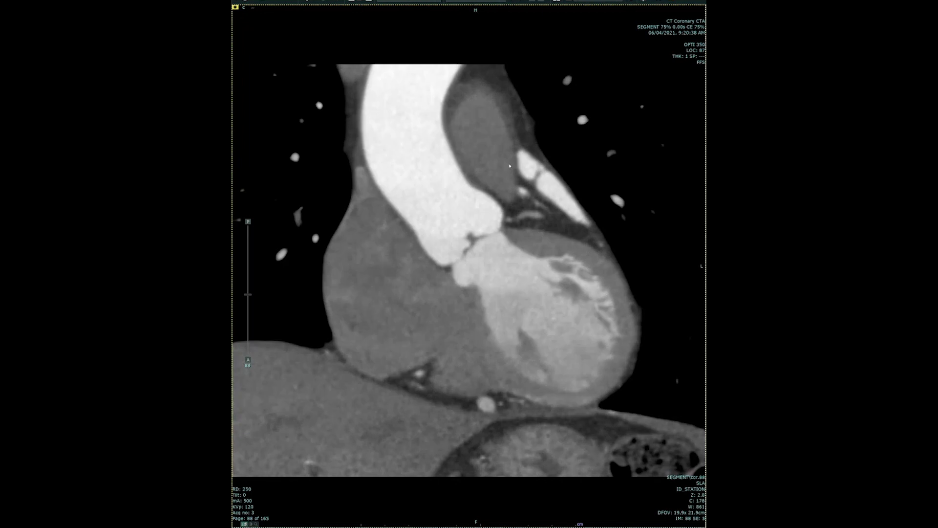
pyautogui.scroll(10, 510, 166)
pyautogui.scroll(-12, 509, 161)
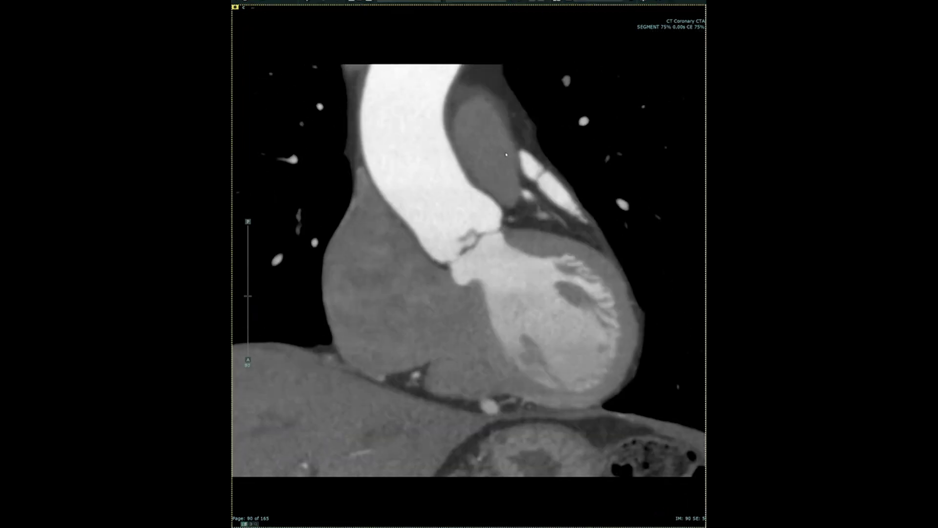
pyautogui.scroll(10, 507, 155)
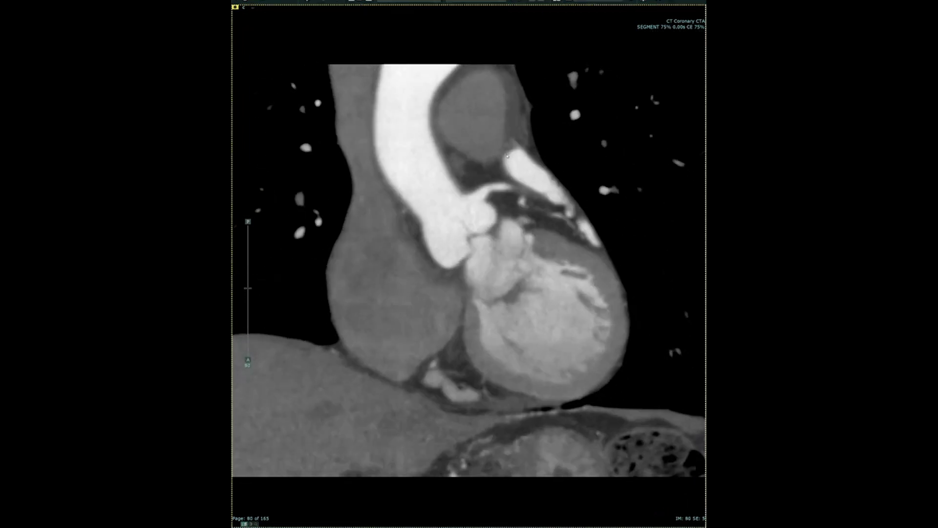
pyautogui.scroll(12, 508, 156)
pyautogui.scroll(-20, 508, 156)
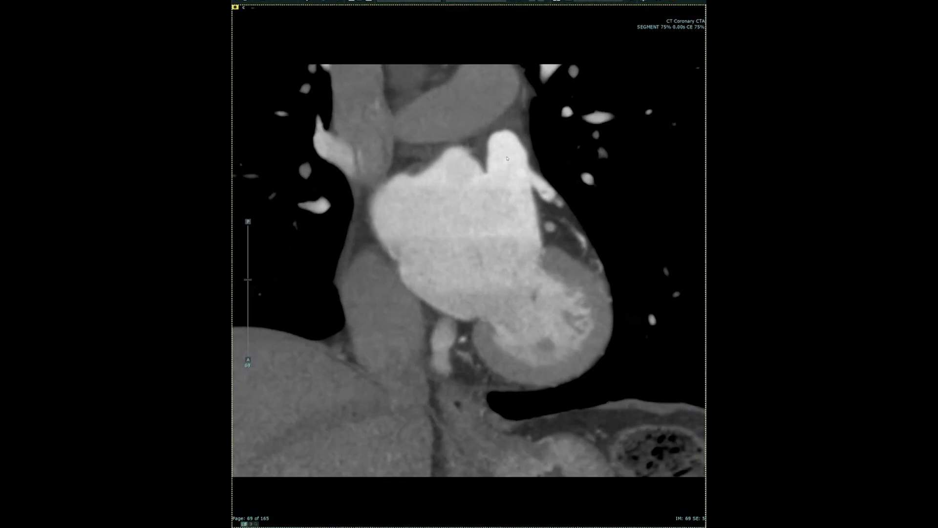
pyautogui.scroll(-2, 507, 158)
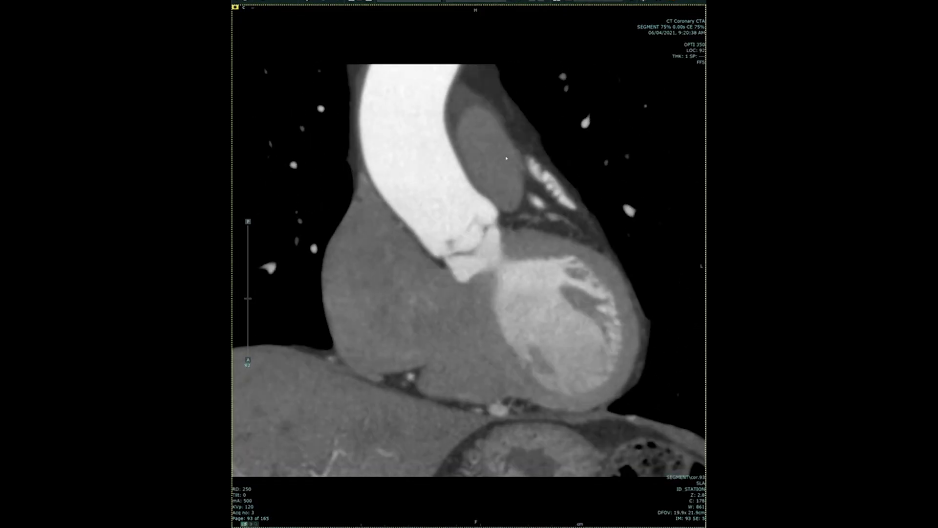